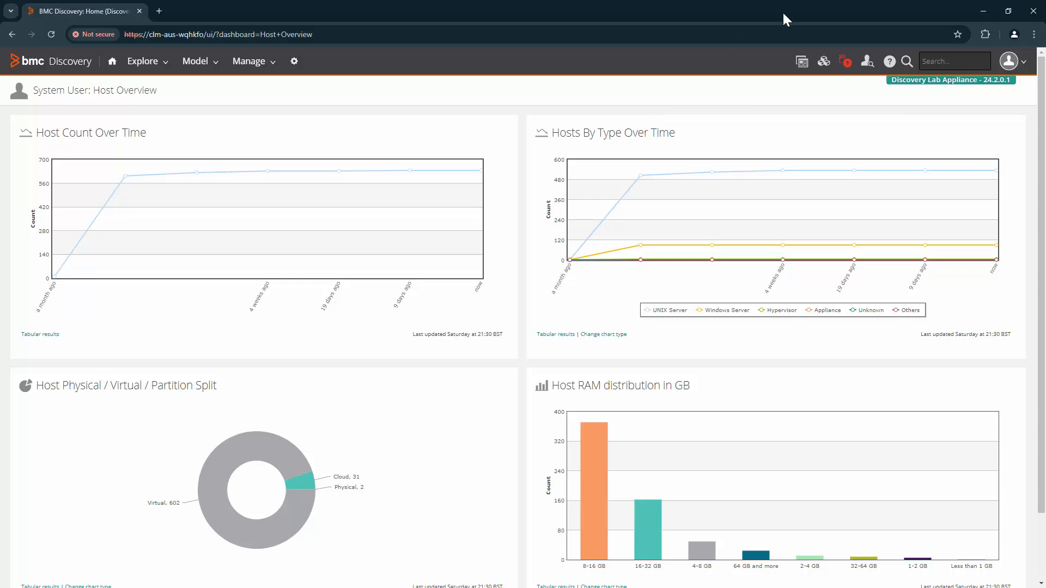
# - Copy the Host Overview dashboard and title the copy Discovered Data Over Time
pyautogui.click(801, 62)
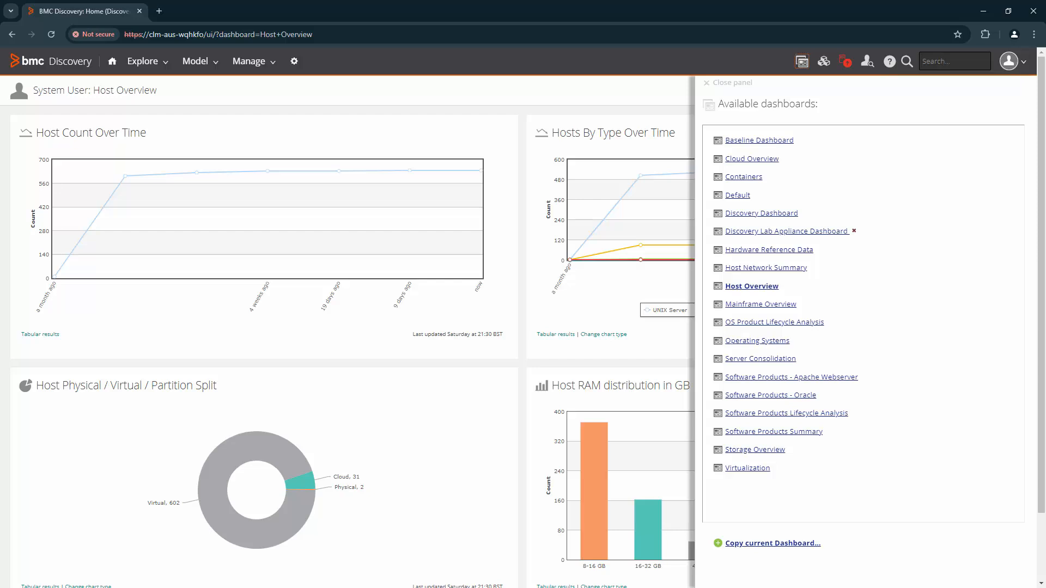
pyautogui.click(784, 545)
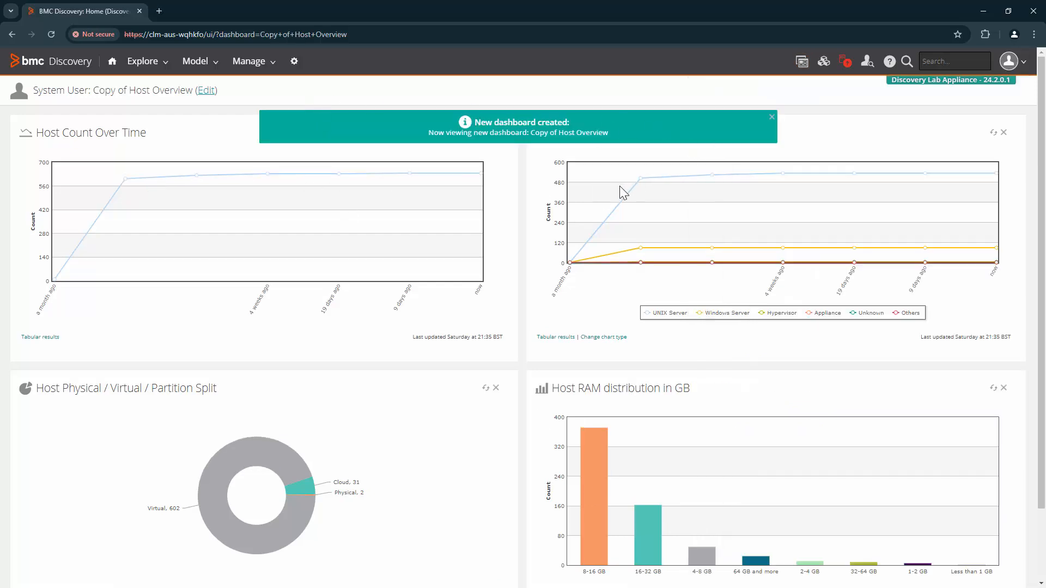
pyautogui.click(207, 91)
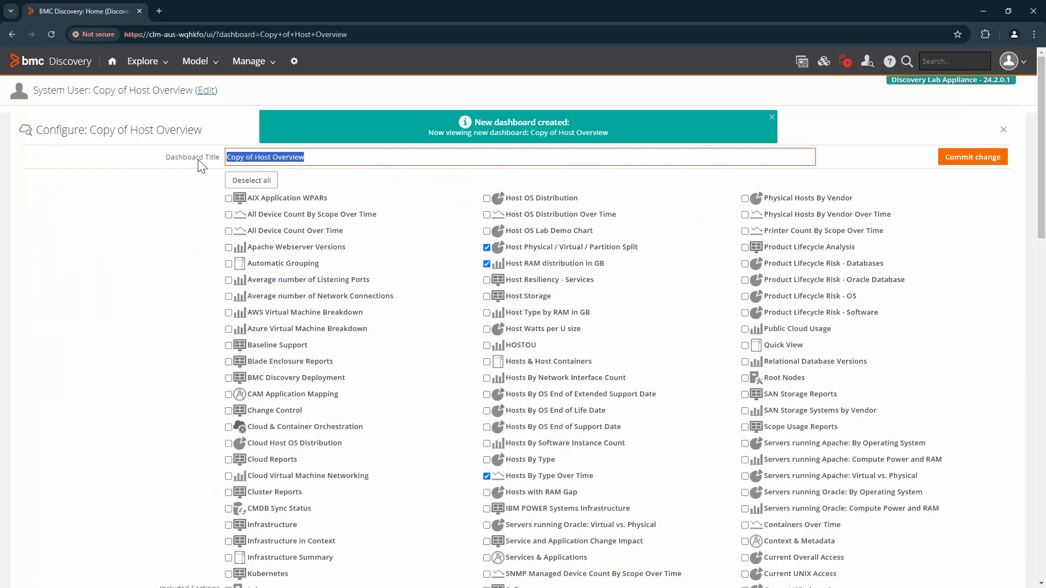
pyautogui.hotkey('ctrl', 'v')
pyautogui.click(772, 117)
# - Remove the Host Physical / Virtual / Partition Split and Host RAM distribution in GB charts from the copied dashboard
pyautogui.scroll(-14, 705, 388)
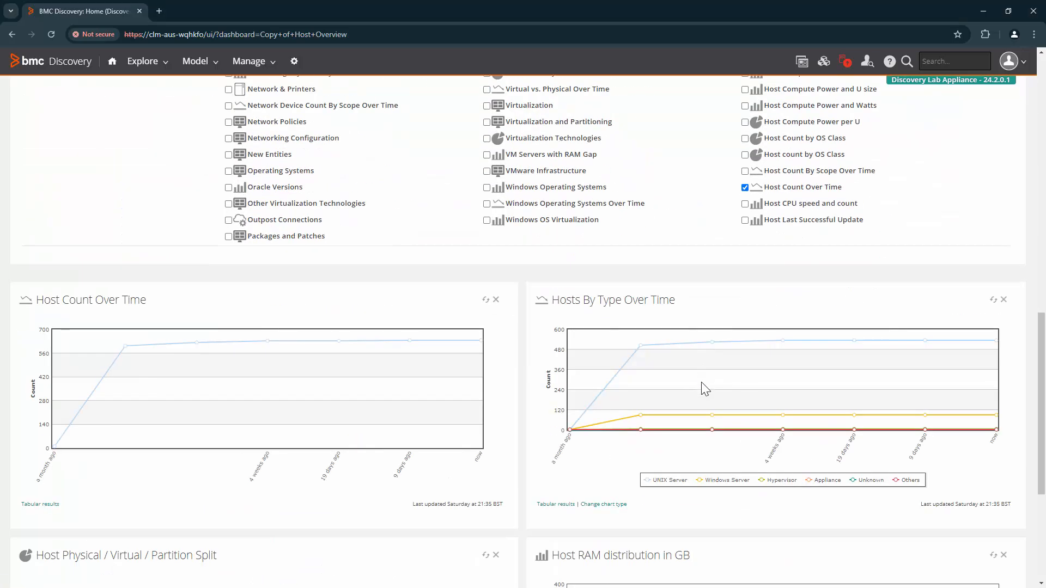
pyautogui.scroll(-4, 537, 459)
pyautogui.click(496, 337)
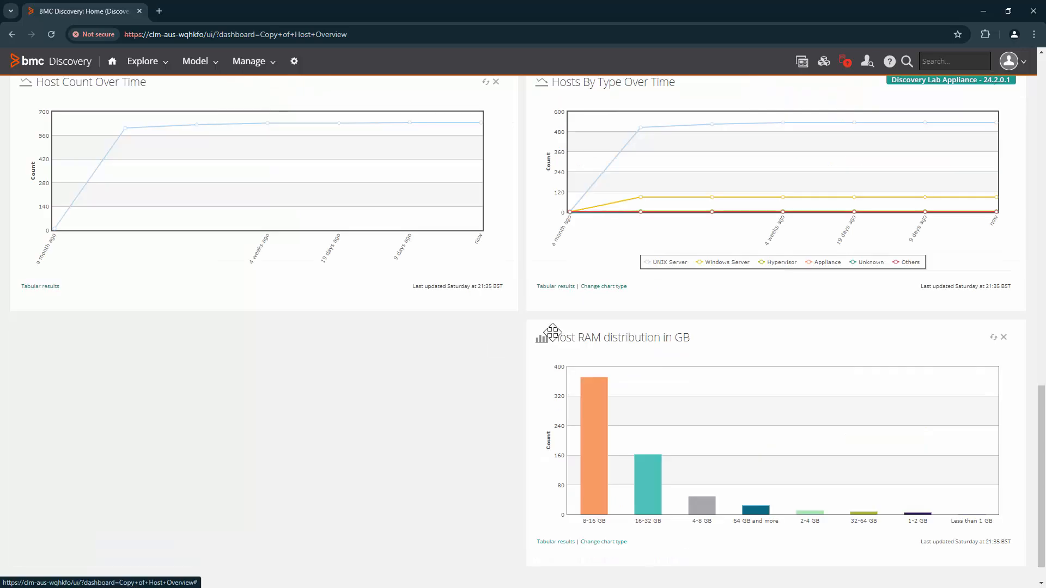
pyautogui.click(1003, 339)
# - Add the Host OS Distribution and Physical Hosts By Vendor charts to the dashboard
pyautogui.scroll(10, 523, 382)
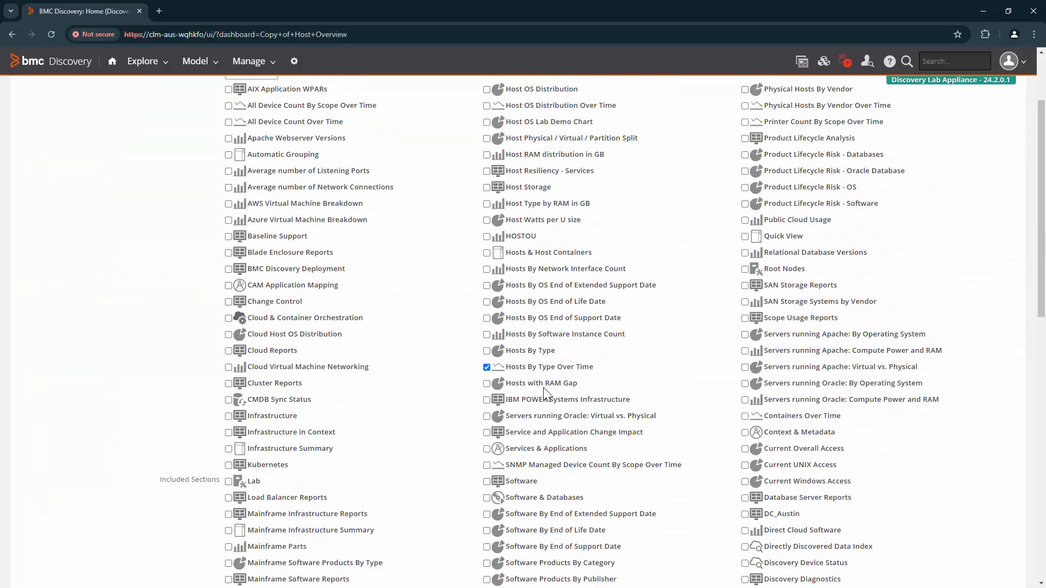
pyautogui.scroll(2, 543, 389)
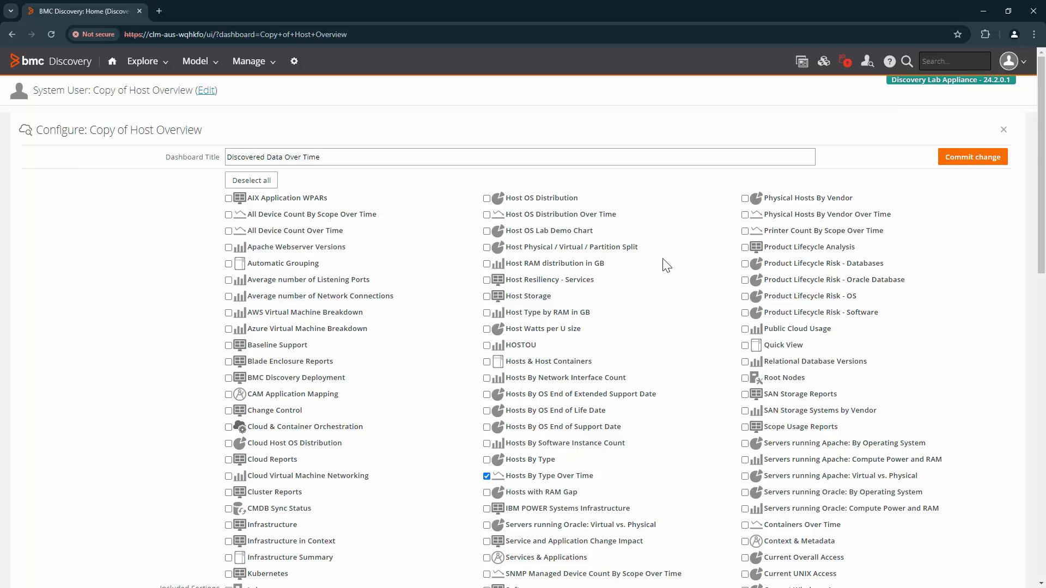
pyautogui.click(571, 197)
pyautogui.click(768, 198)
pyautogui.scroll(-15, 703, 431)
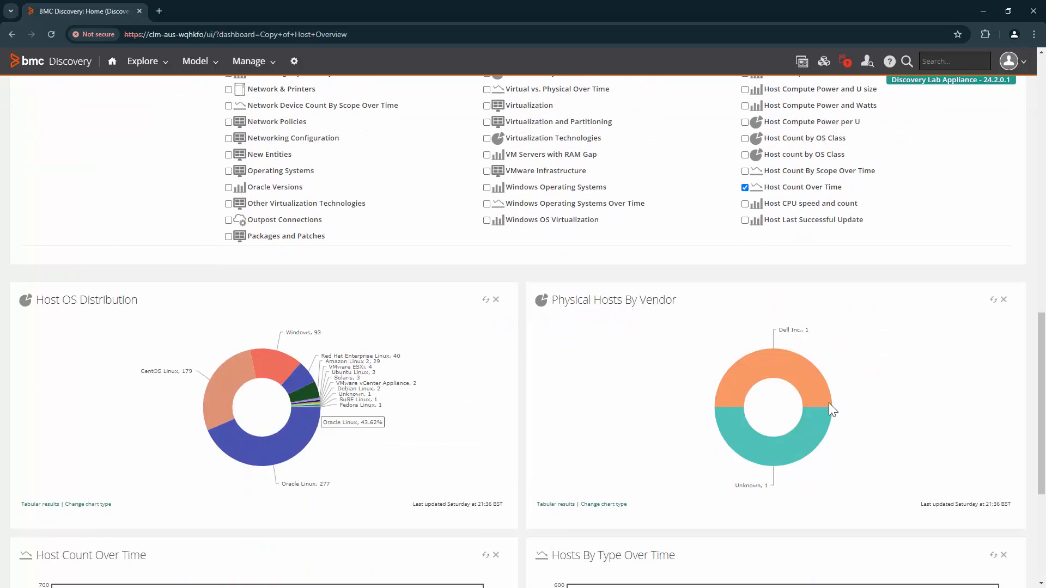
pyautogui.scroll(15, 828, 403)
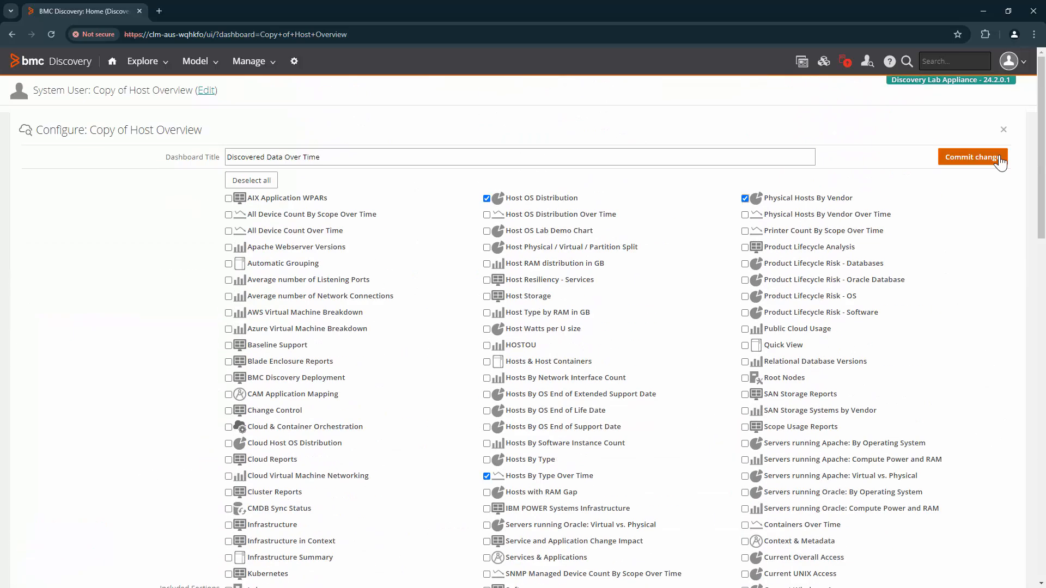
# - Commit the dashboard changes and close its configuration section
pyautogui.click(1000, 160)
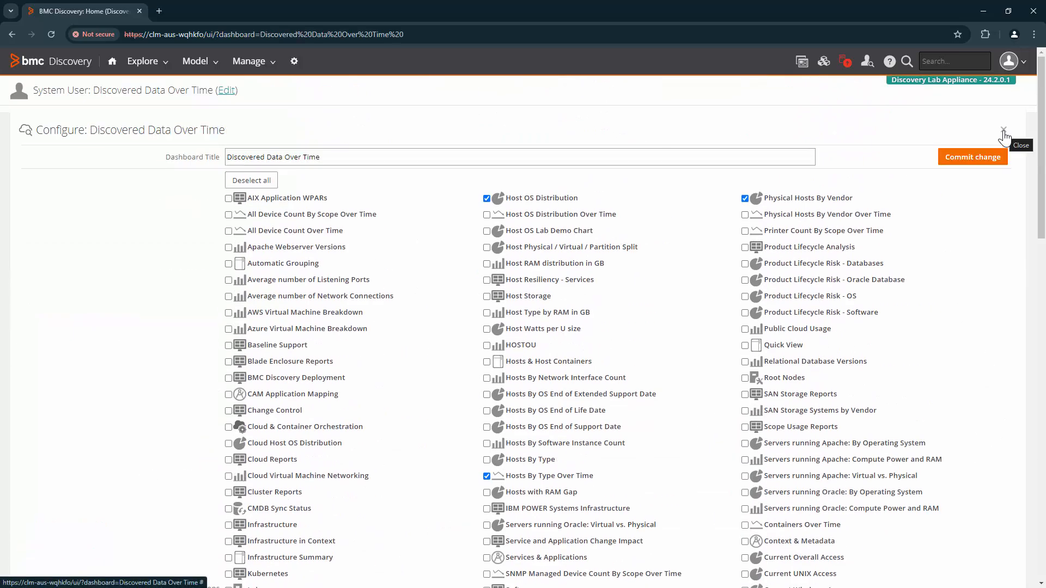
pyautogui.click(1004, 134)
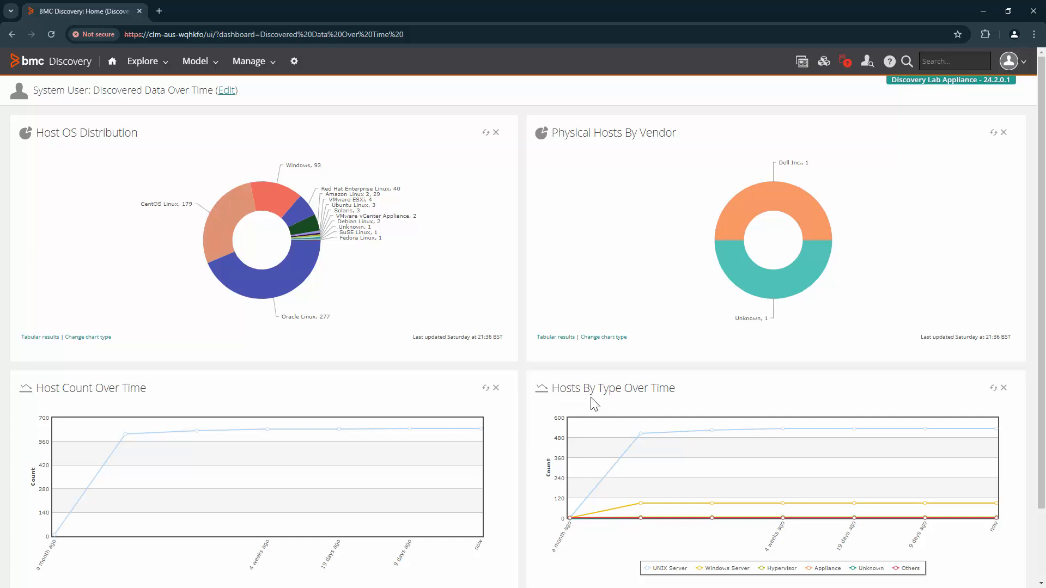
pyautogui.scroll(-1, 594, 404)
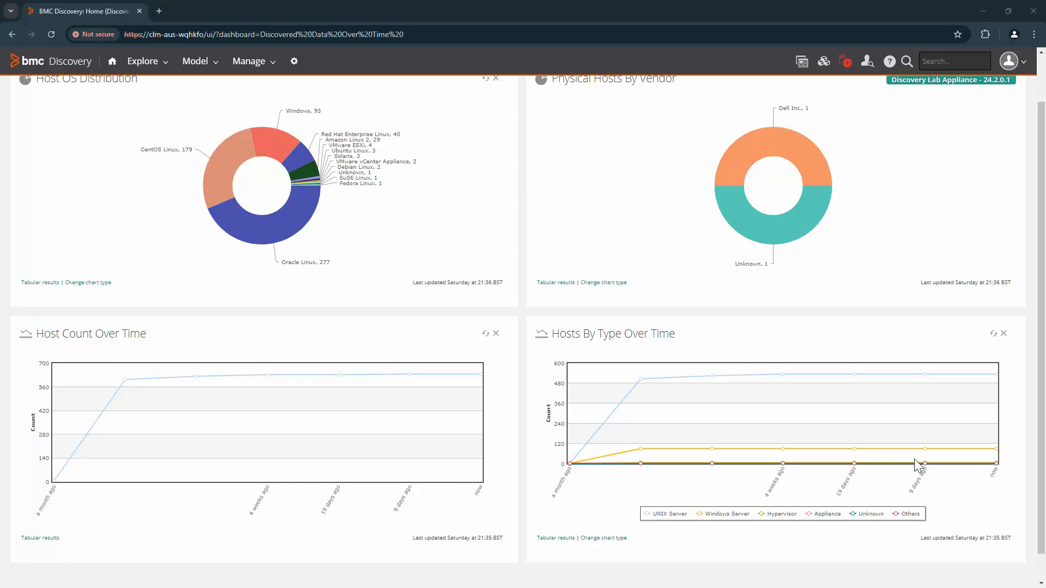
# - Open the Administration page in a new browser tab and go to Custom Reports Management
pyautogui.rightClick(295, 63)
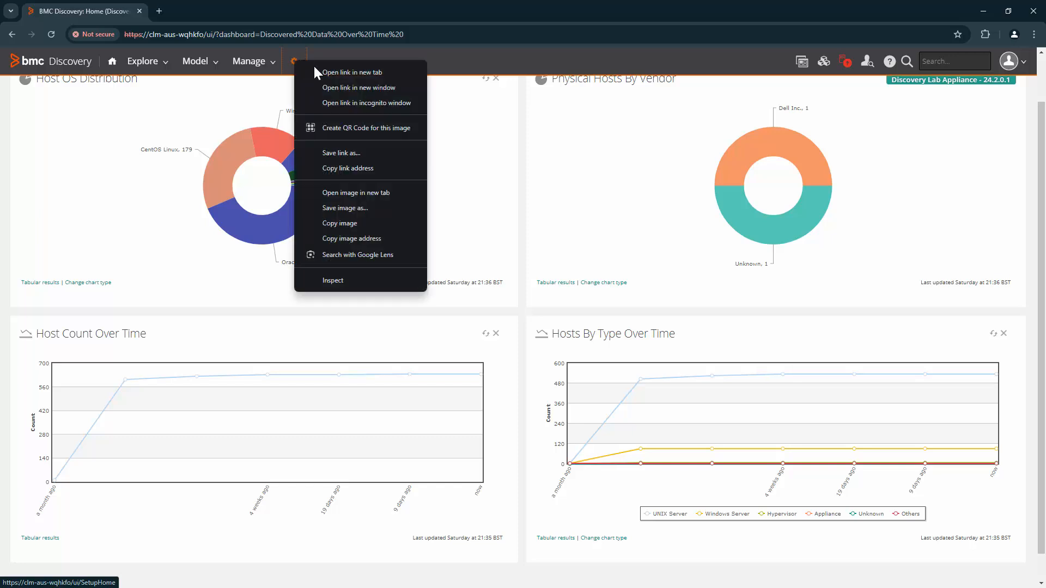
pyautogui.click(316, 73)
pyautogui.click(235, 11)
pyautogui.doubleClick(562, 270)
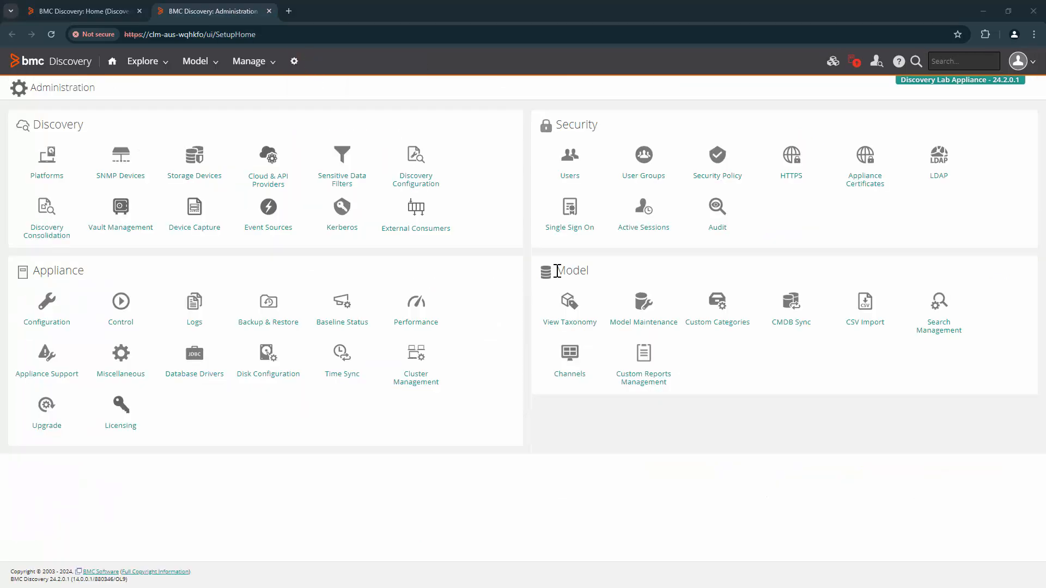
pyautogui.click(715, 369)
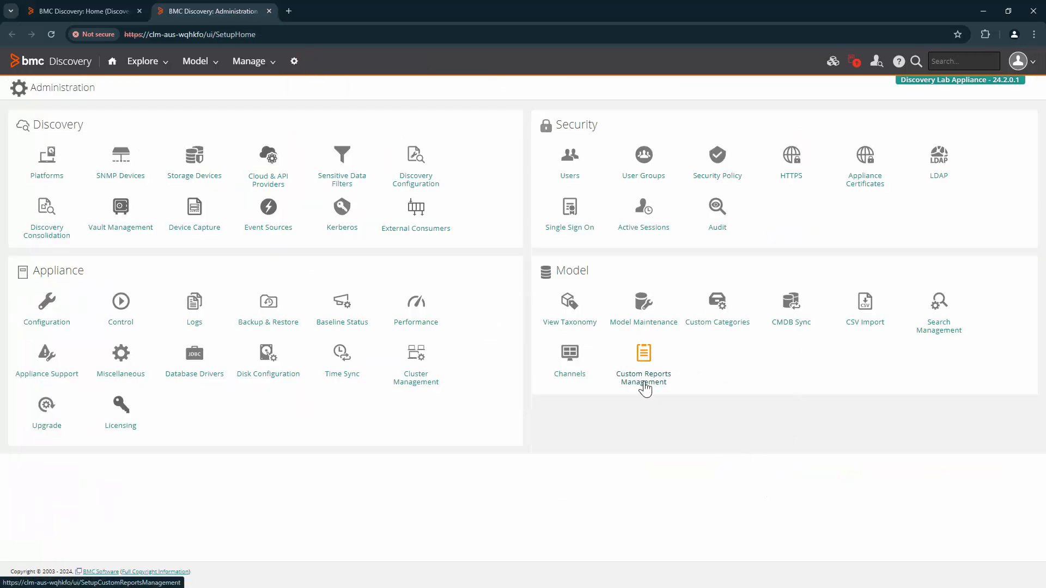
pyautogui.click(644, 381)
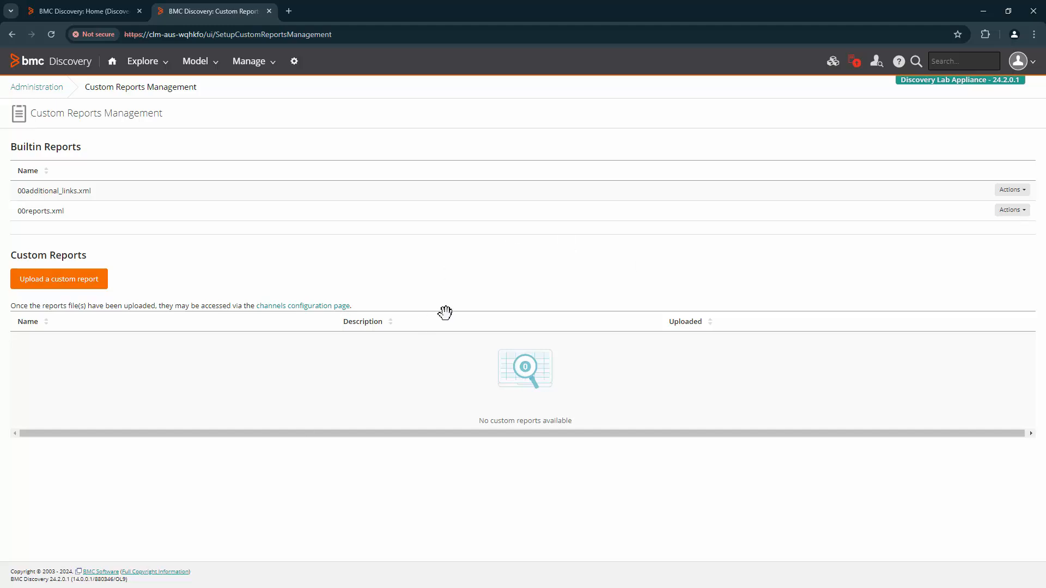
# - Download the builtin report file 00reports.xml
pyautogui.moveTo(16, 210); pyautogui.dragTo(70, 214)
pyautogui.click(63, 211)
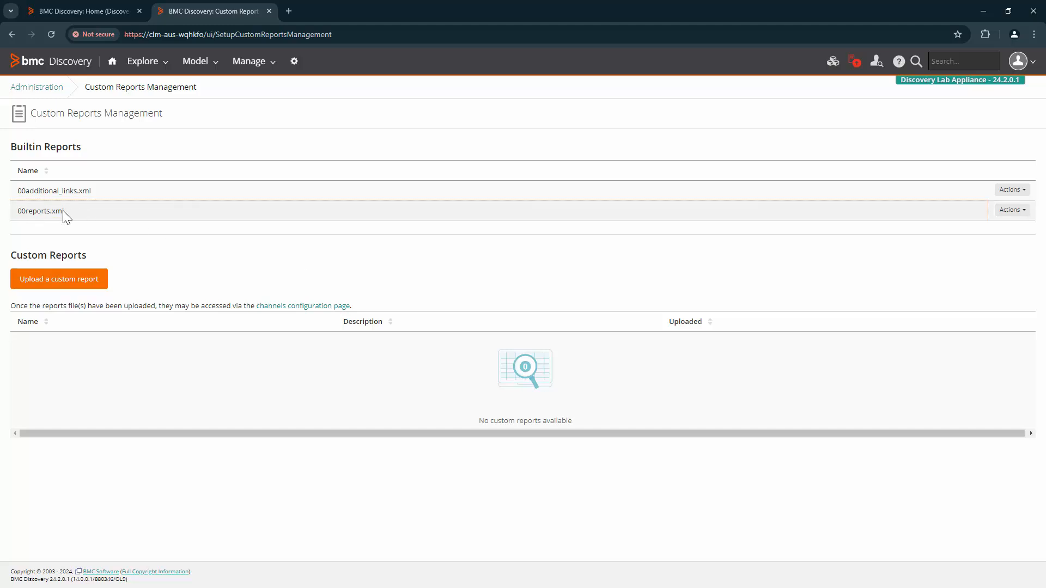
pyautogui.doubleClick(64, 211)
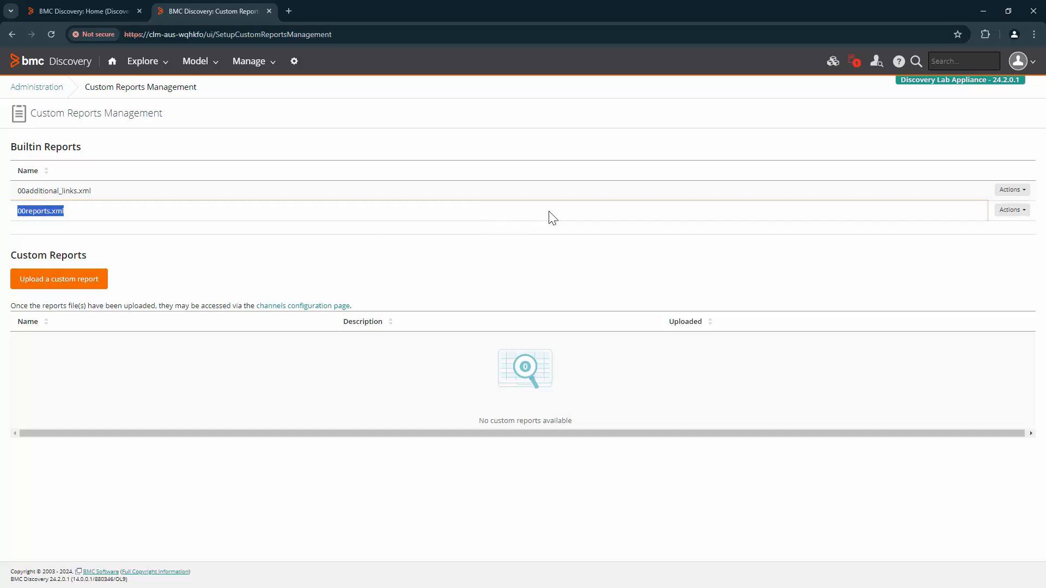
pyautogui.click(1007, 212)
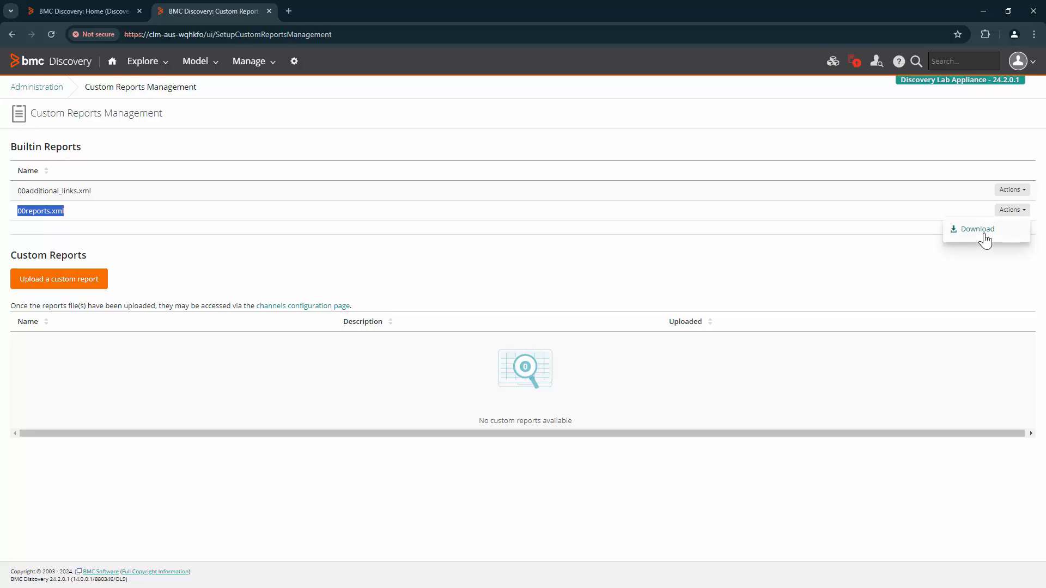
pyautogui.click(985, 239)
# - Open the downloaded 00reports.xml file in a browser tab
pyautogui.click(959, 569)
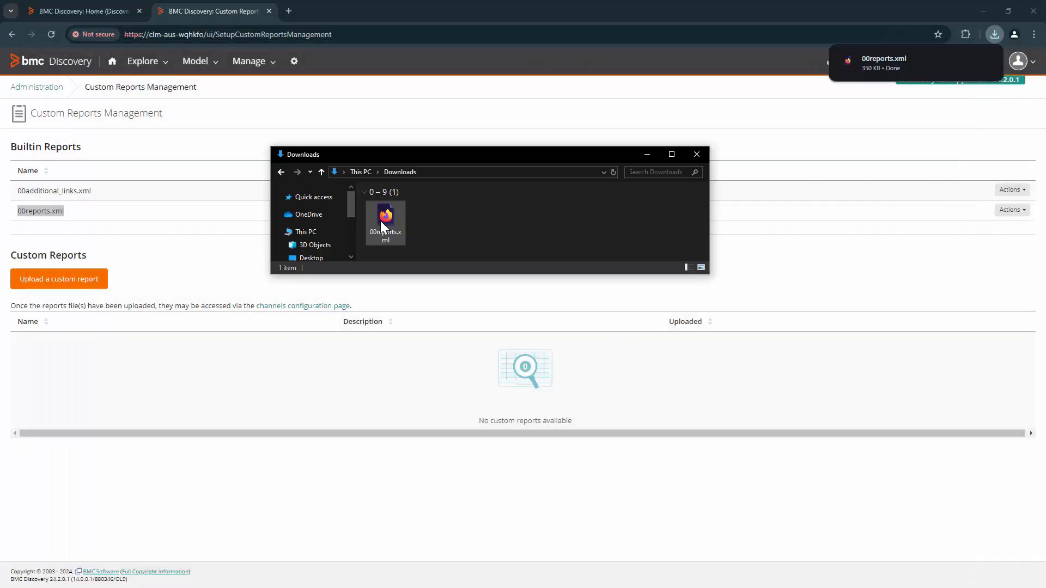
pyautogui.rightClick(380, 221)
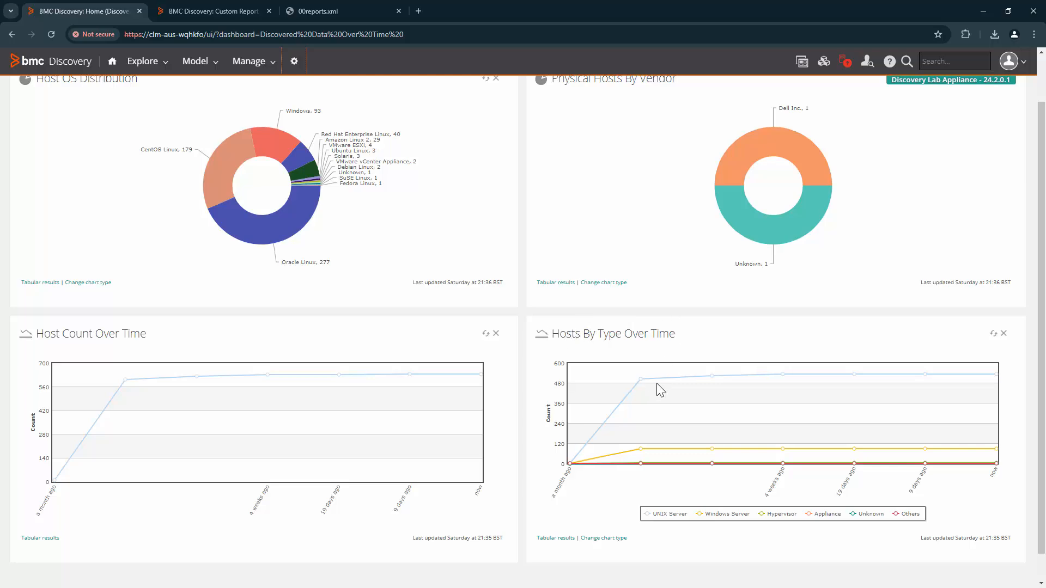
pyautogui.click(334, 7)
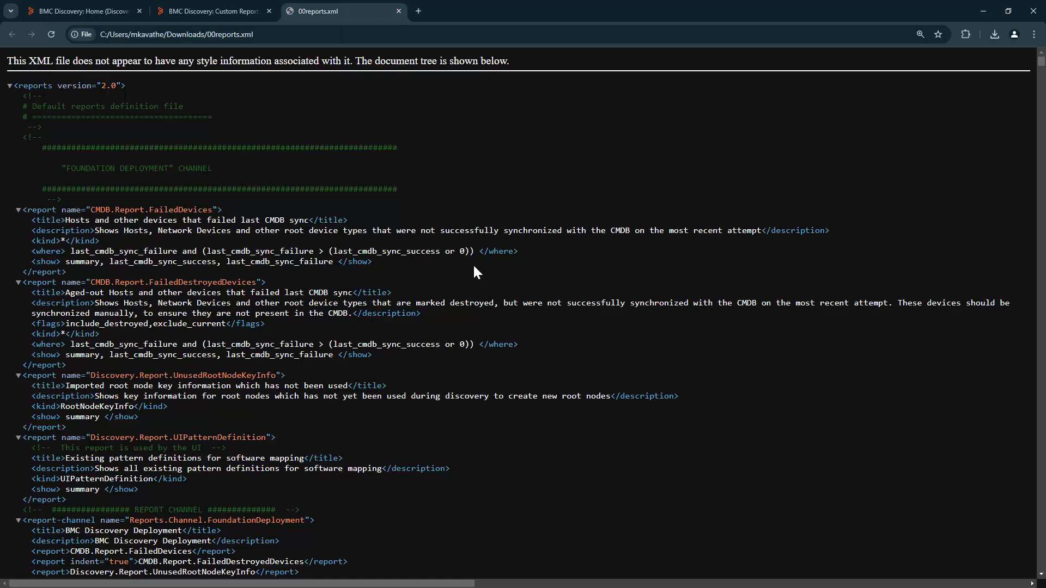
# - Find the Hosts By Type Over Time definition in 00reports.xml and copy its whole time-series-channel block into a blank Notepad document
pyautogui.hotkey('ctrl', 'f')
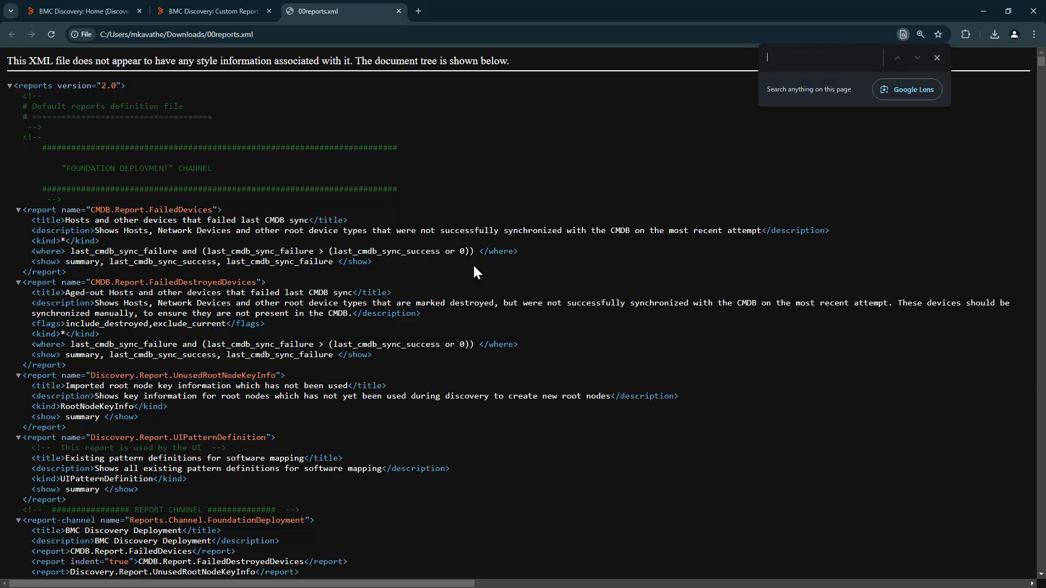
pyautogui.write('Hosts By Type Over Tim')
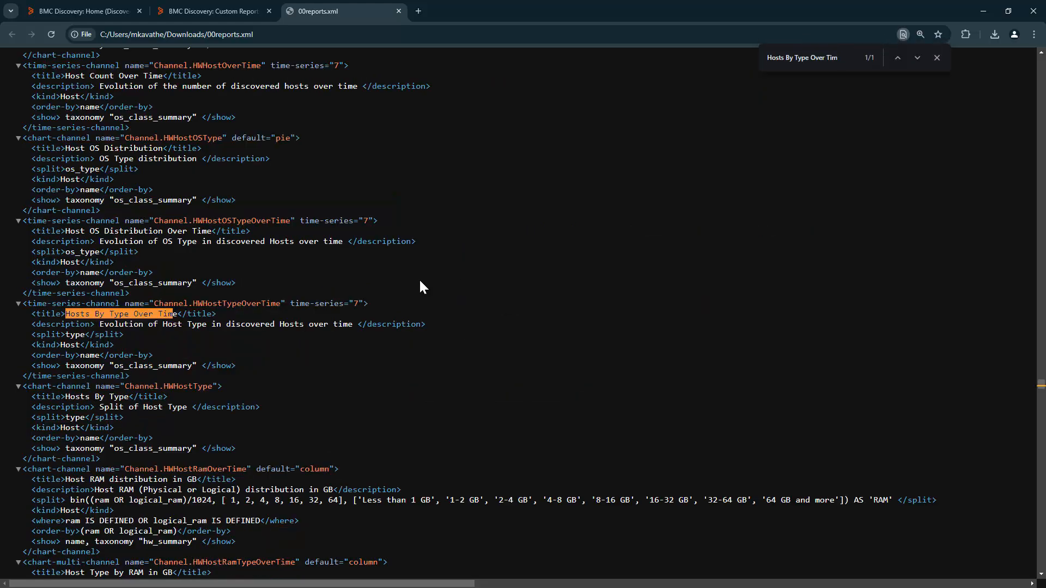
pyautogui.moveTo(26, 303); pyautogui.dragTo(130, 377)
pyautogui.rightClick(96, 327)
pyautogui.click(97, 328)
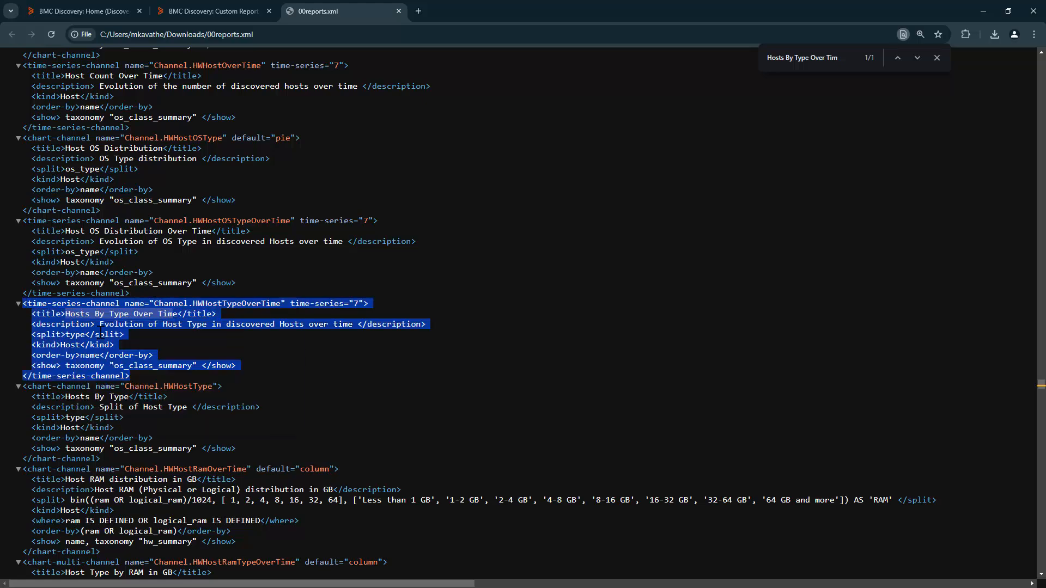
pyautogui.click(975, 4)
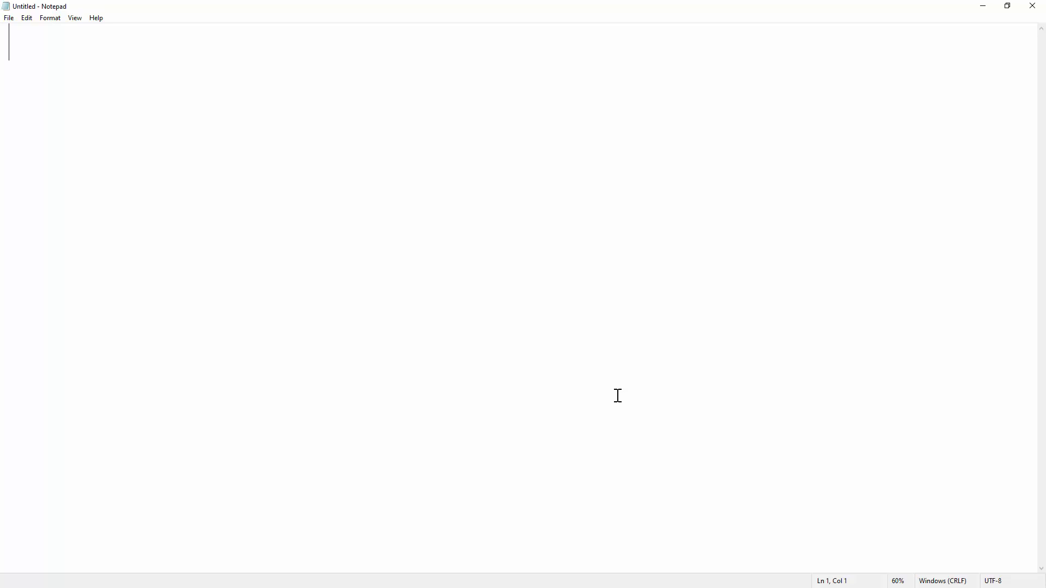
pyautogui.hotkey('ctrl', 'v')
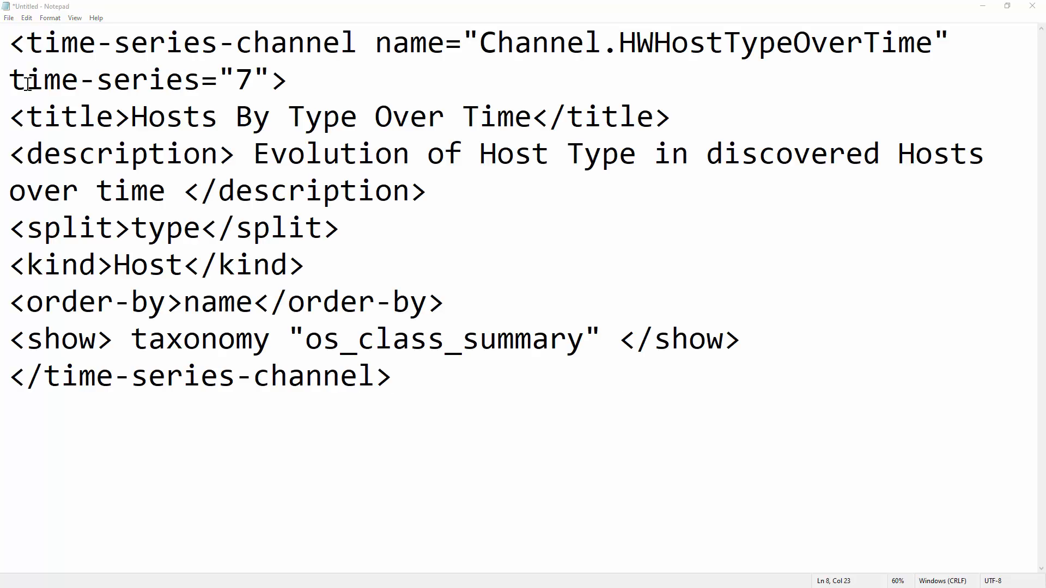
# - Insert the header lines <?xml version="1.0"?> and <reports version="2.0"> above the time-series-channel block
pyautogui.click(11, 44)
pyautogui.press('Return')
pyautogui.press('Return')
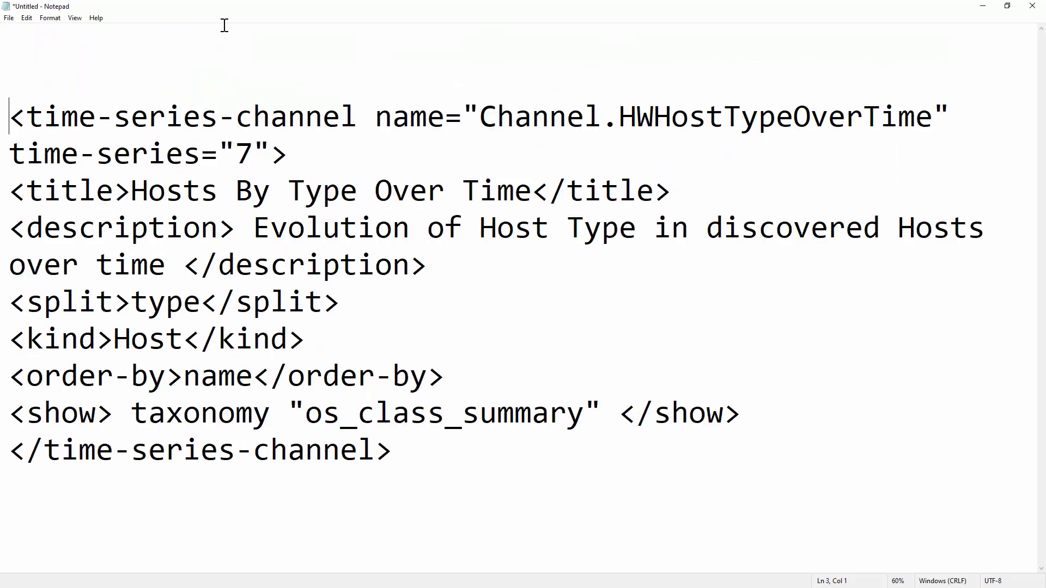
pyautogui.click(223, 25)
pyautogui.hotkey('ctrl', 'v')
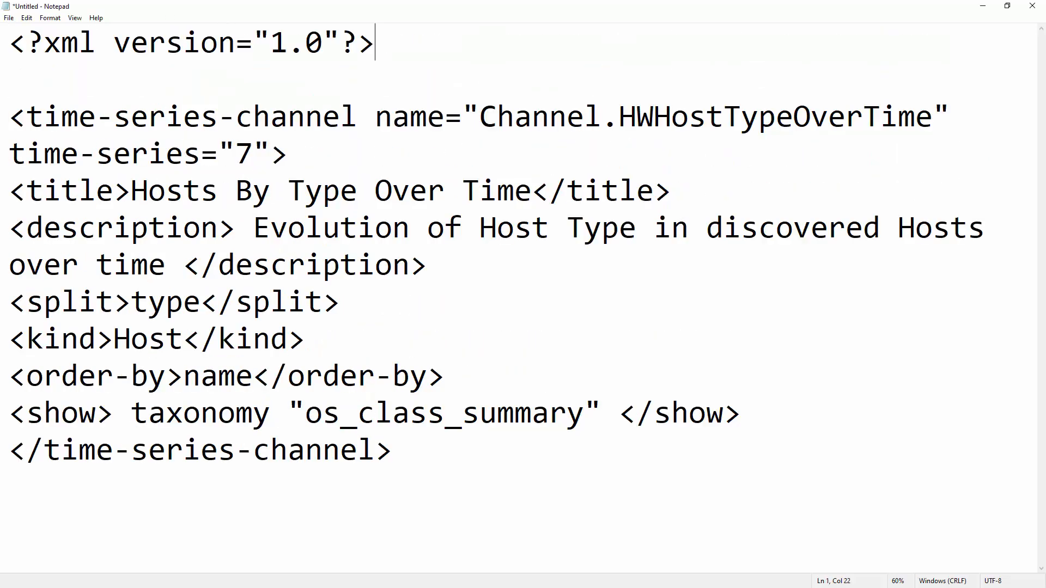
pyautogui.click(347, 87)
pyautogui.hotkey('ctrl', 'v')
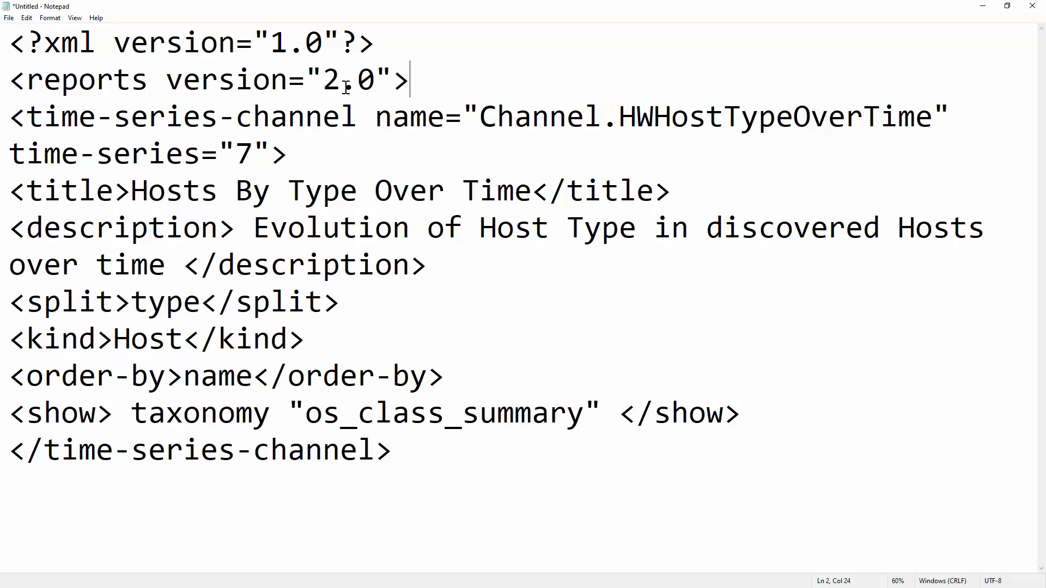
# - Set the time-series channel's name attribute to Channel.AllDevicesOverTime
pyautogui.doubleClick(156, 115)
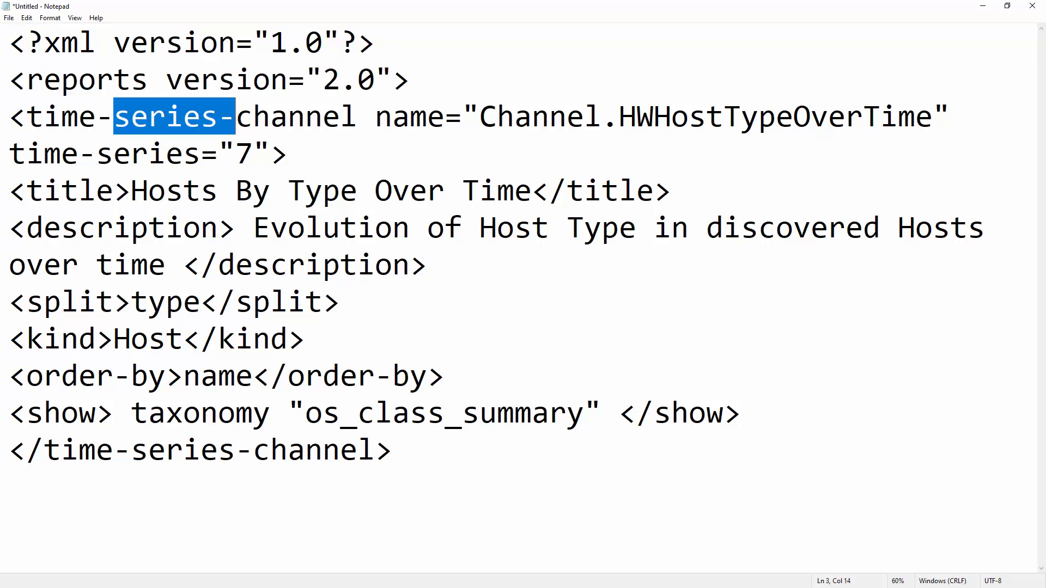
pyautogui.moveTo(619, 115); pyautogui.dragTo(954, 116)
pyautogui.hotkey('ctrl', 'v')
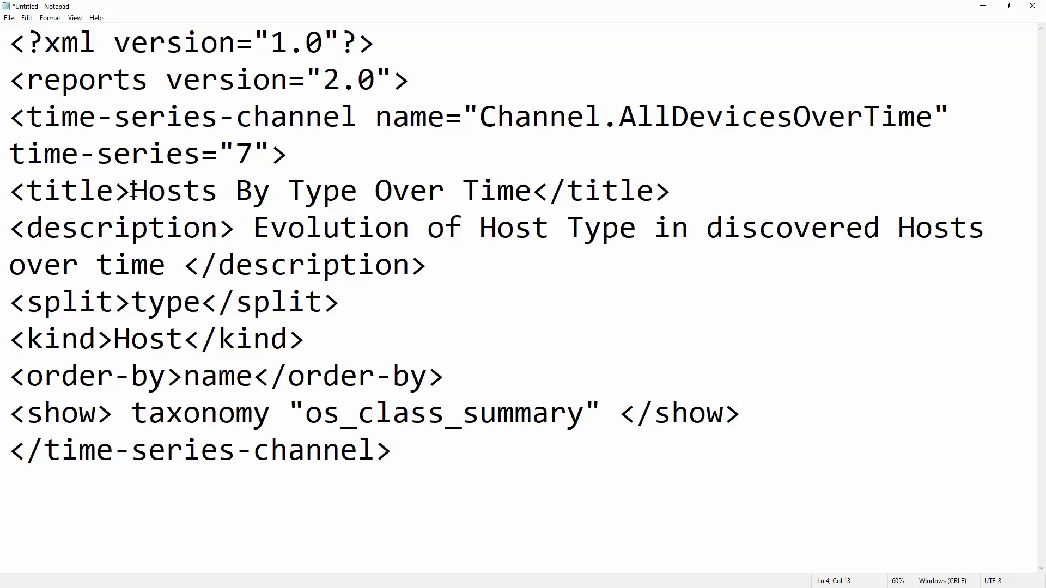
# - Set the channel's title element to All Device Count By Type Over Time
pyautogui.moveTo(131, 191); pyautogui.dragTo(533, 193)
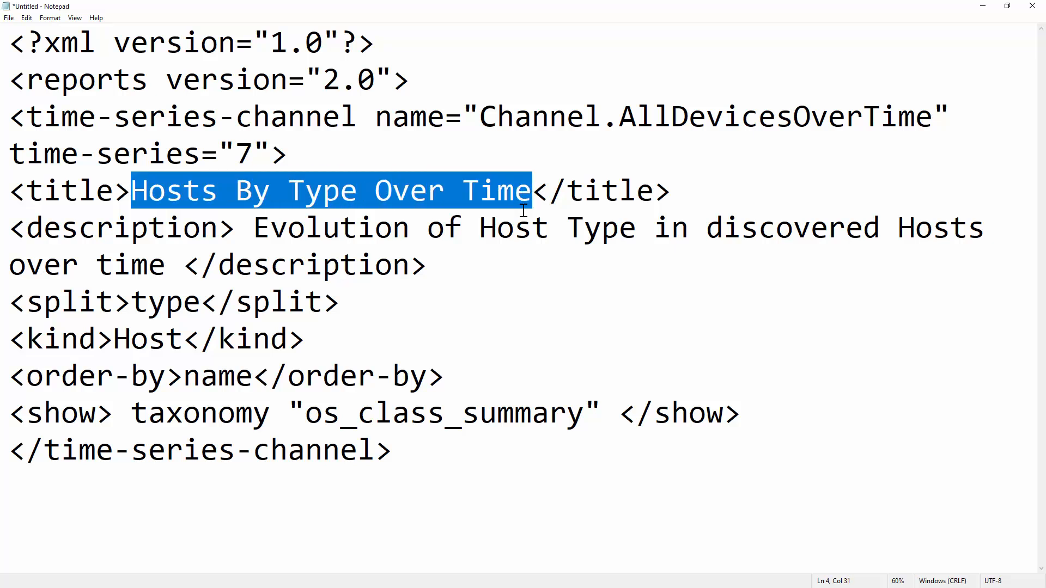
pyautogui.hotkey('ctrl', 'v')
pyautogui.moveTo(238, 188); pyautogui.dragTo(584, 192)
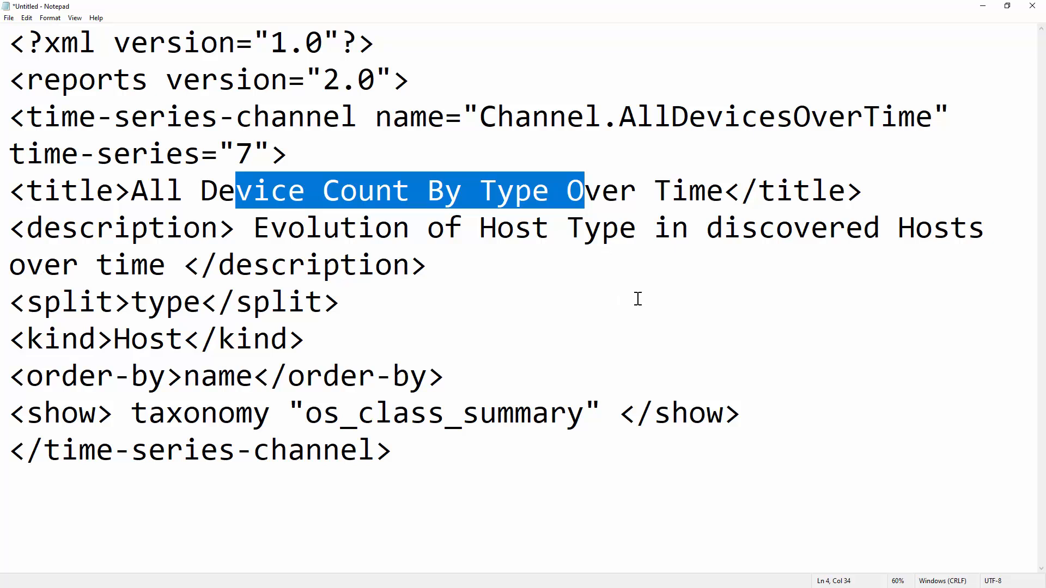
# - Replace the description element's text with "Evolution of the number of all devices split by type over time"
pyautogui.click(382, 245)
pyautogui.click(256, 226)
pyautogui.keyDown('shift'); pyautogui.click(172, 254); pyautogui.keyUp('shift')
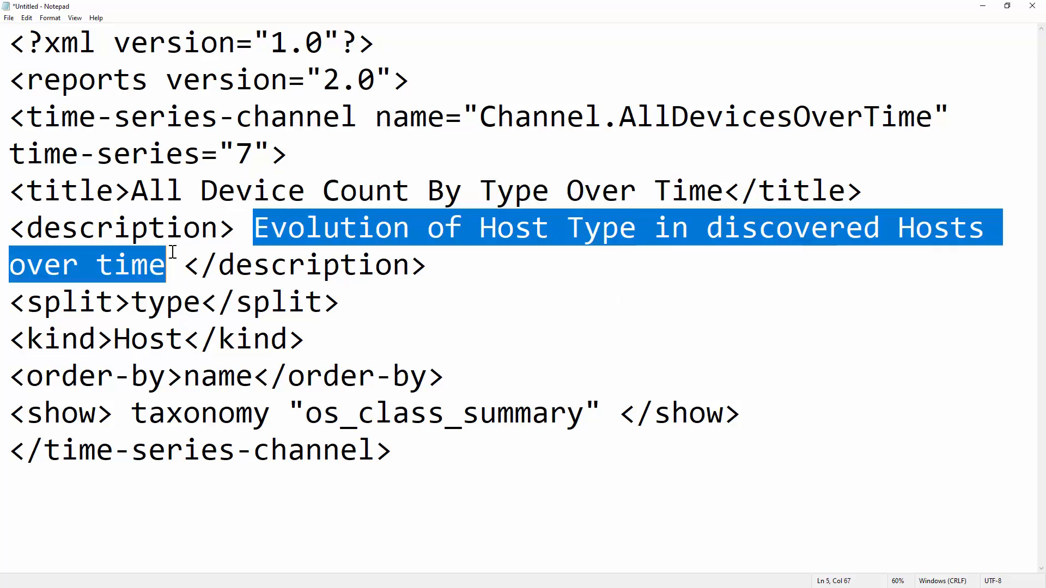
pyautogui.hotkey('ctrl', 'v')
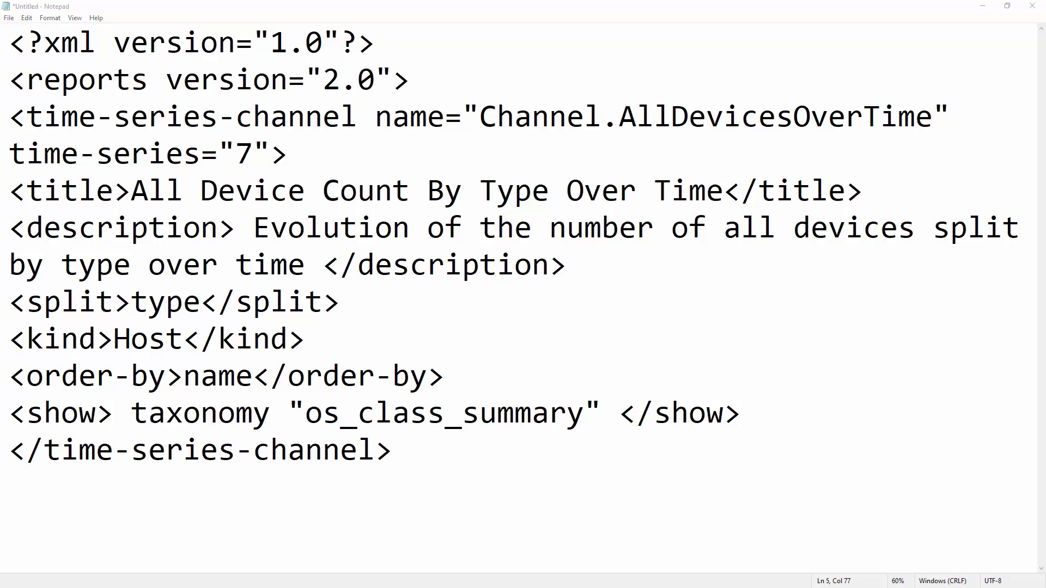
# - Set the kind element to Host, NetworkDevice, SNMPManagedDevice, Printer, StorageSystem, ManagementController
pyautogui.tripleClick(154, 330)
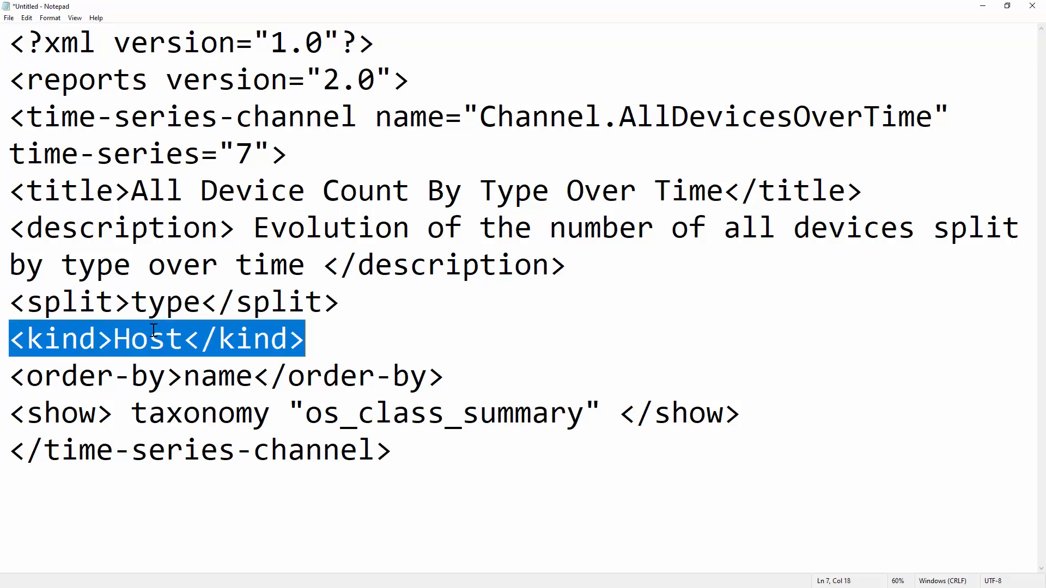
pyautogui.click(187, 376)
pyautogui.moveTo(112, 339); pyautogui.dragTo(177, 342)
pyautogui.hotkey('ctrl', 'v')
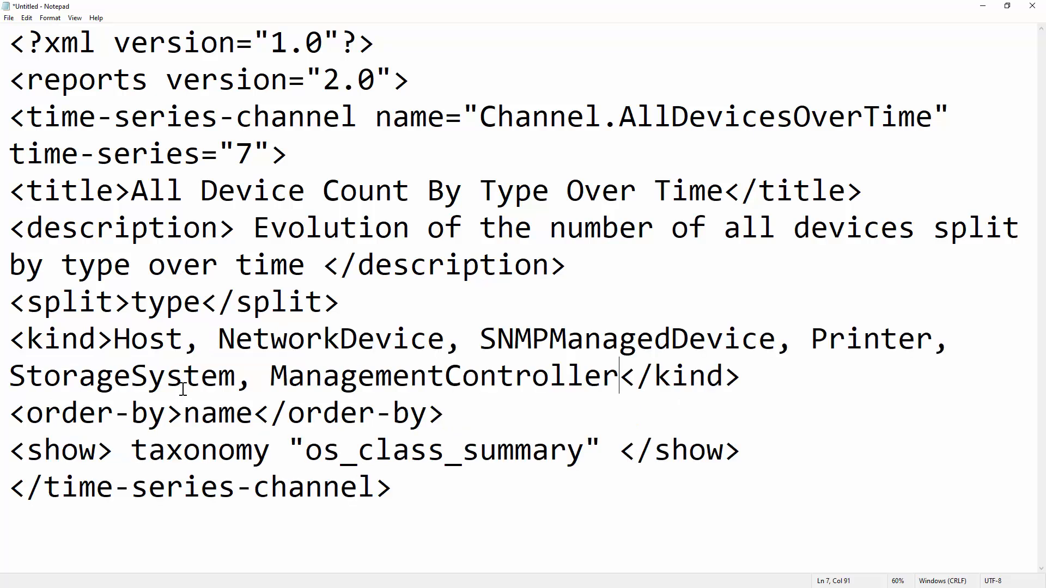
pyautogui.doubleClick(400, 337)
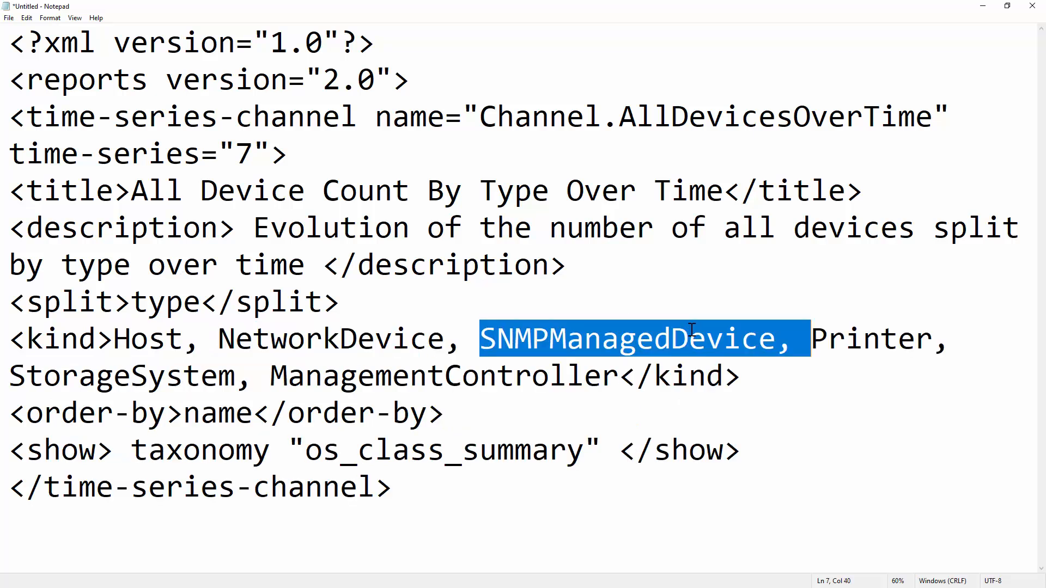
pyautogui.doubleClick(691, 335)
pyautogui.doubleClick(855, 338)
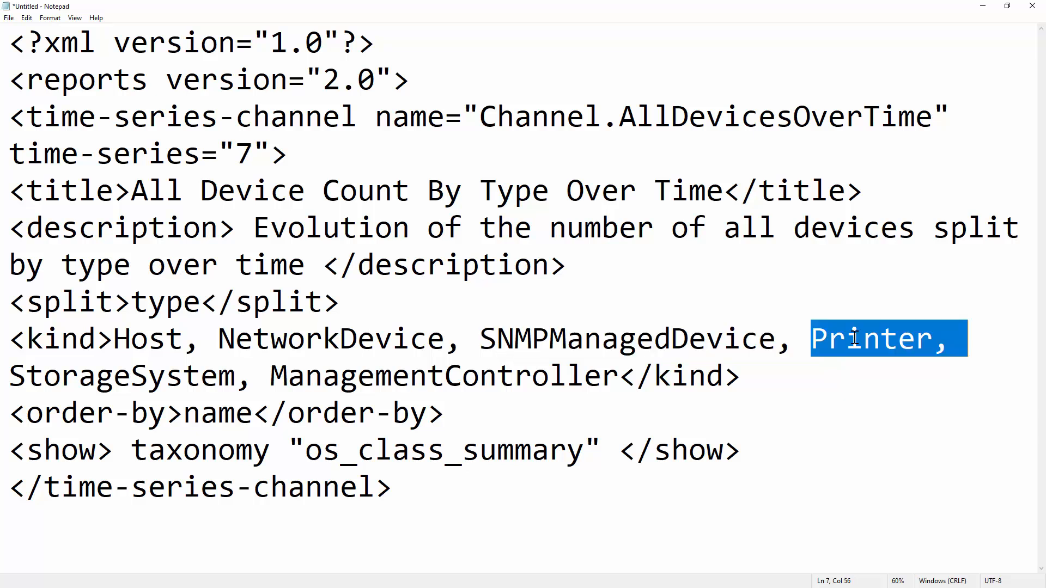
pyautogui.doubleClick(71, 376)
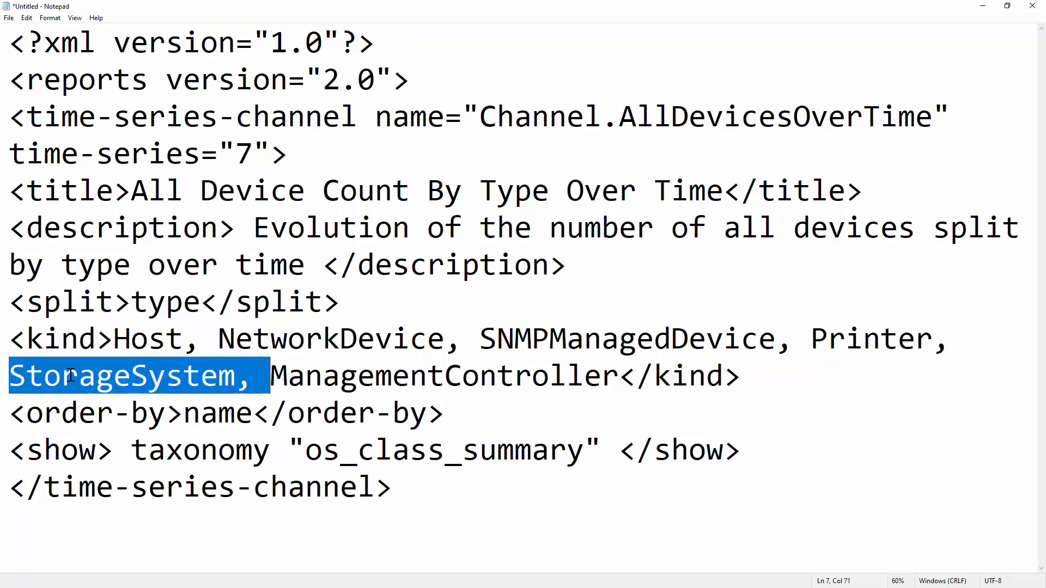
pyautogui.doubleClick(461, 375)
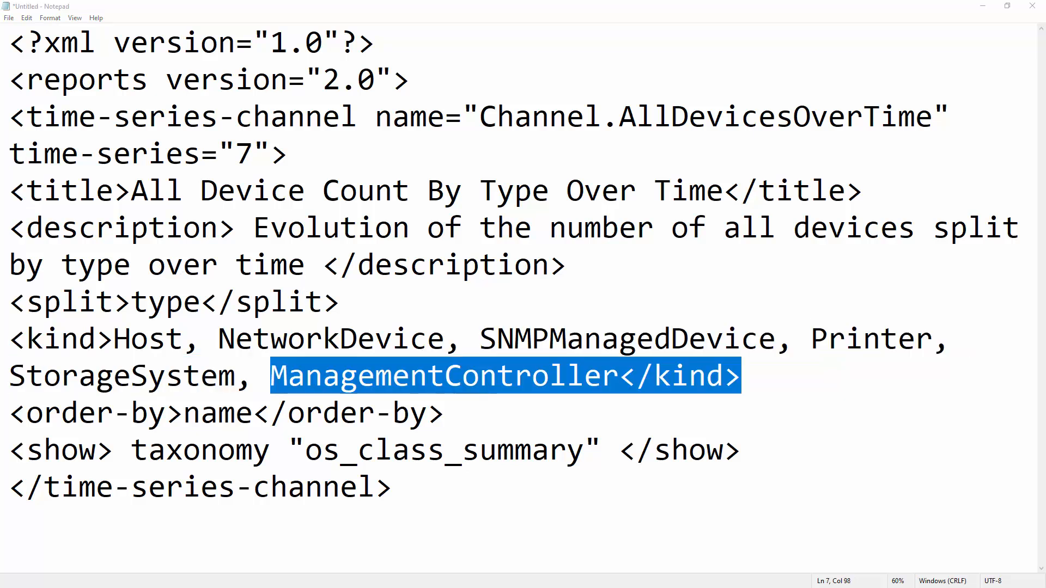
# - Add the line <flags>no_segment</flags> directly below the kind element
pyautogui.click(818, 375)
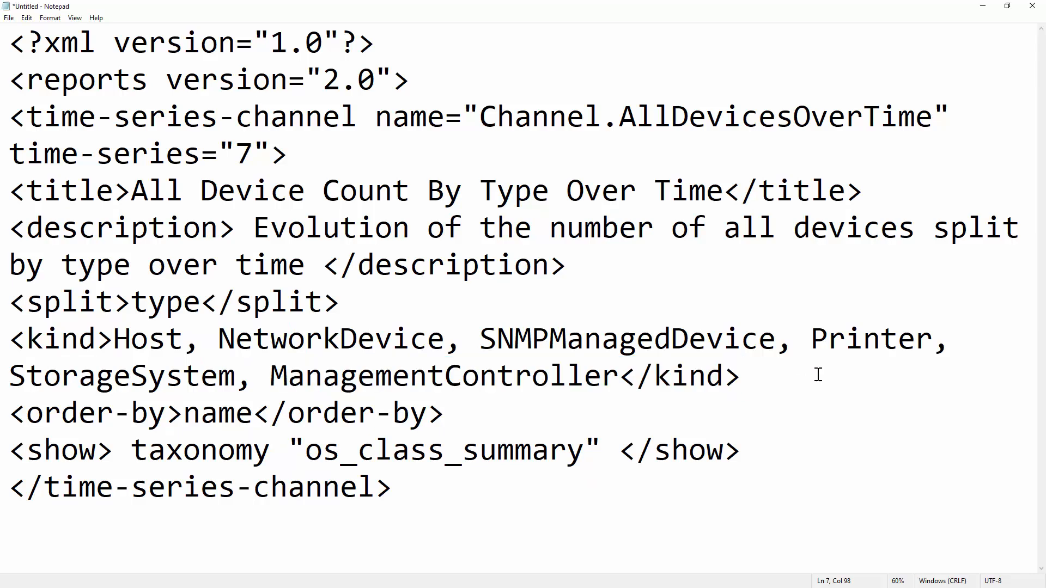
pyautogui.press('Return')
pyautogui.hotkey('ctrl', 'v')
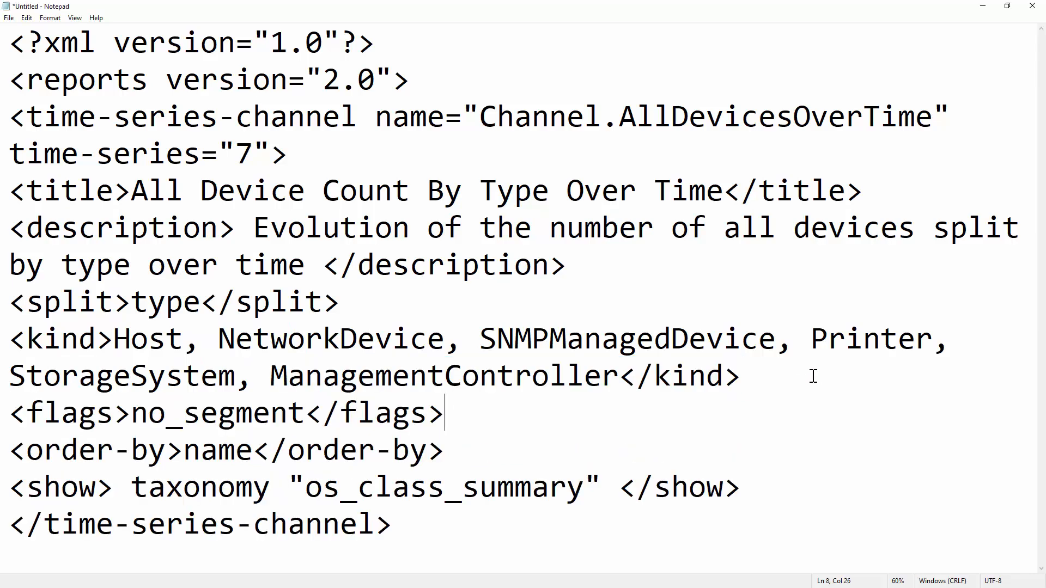
# - Move the split element from above the kind element to the line below the flags element
pyautogui.moveTo(341, 303); pyautogui.dragTo(9, 302)
pyautogui.hotkey('ctrl', 'x')
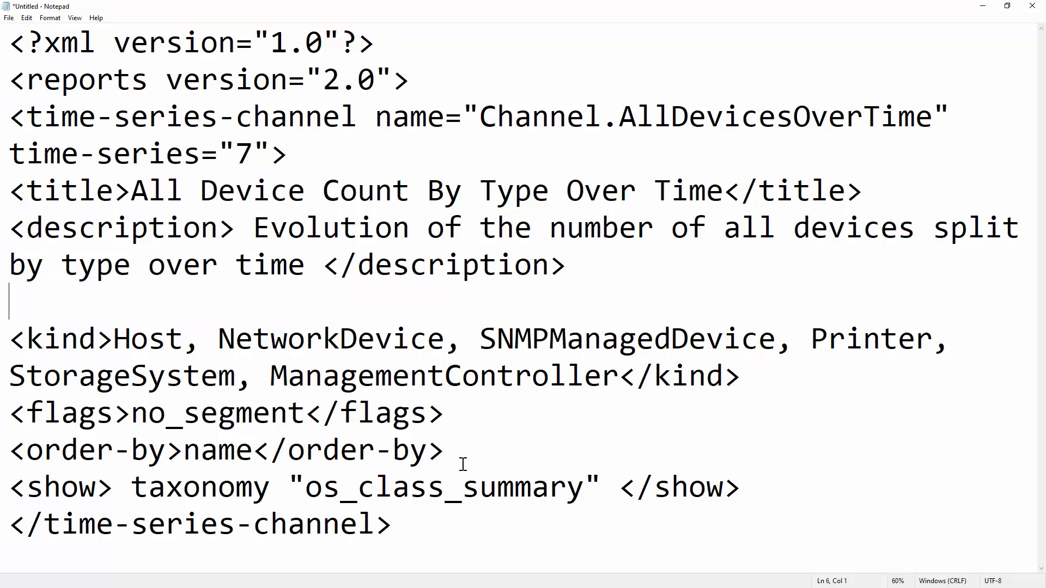
pyautogui.click(472, 422)
pyautogui.press('Return')
pyautogui.hotkey('ctrl', 'v')
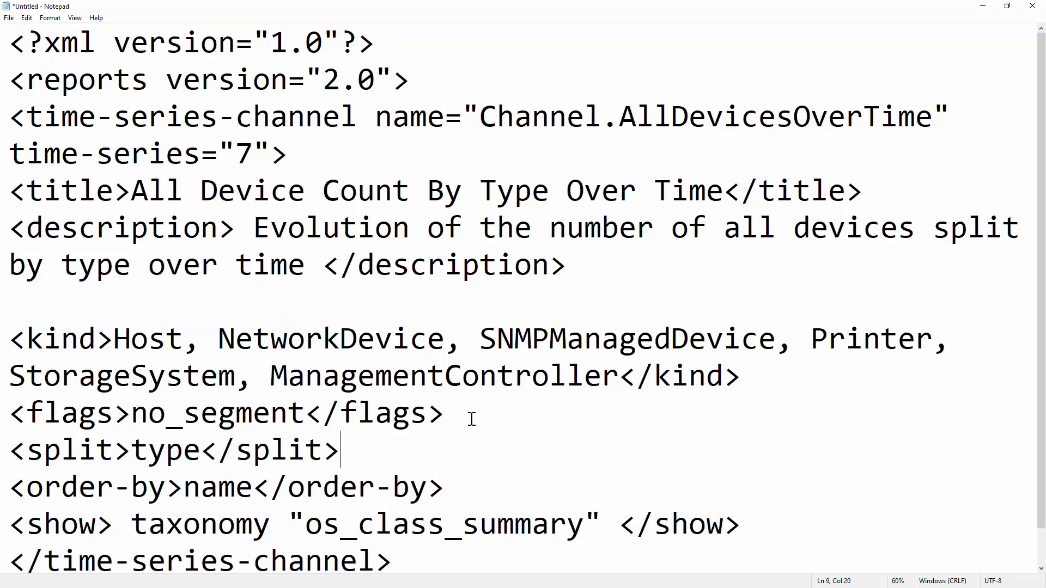
# - Replace the split element's value with kind(#)
pyautogui.hotkey('alt', 'Tab')
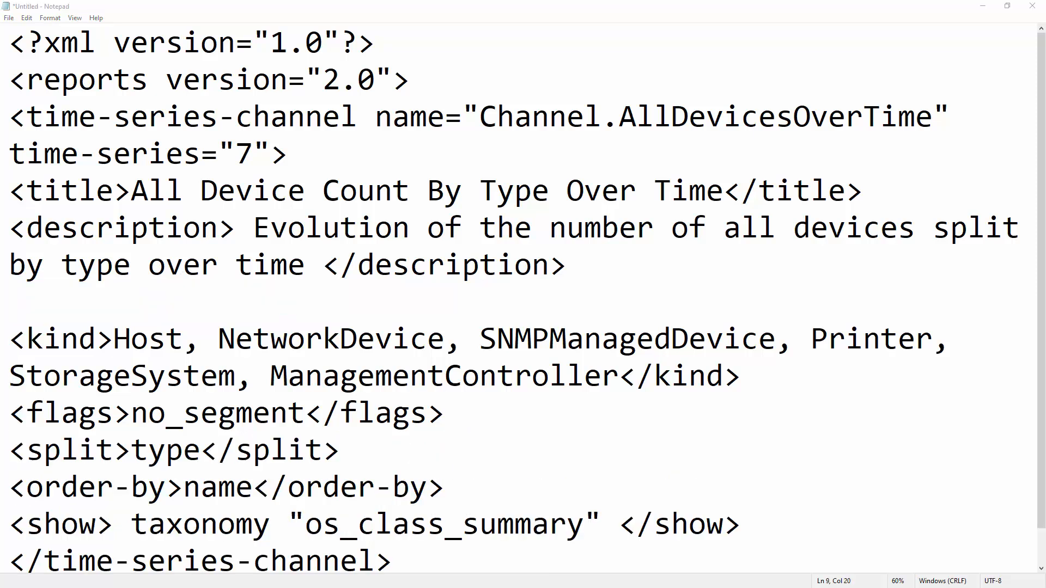
pyautogui.doubleClick(169, 450)
pyautogui.click(165, 454)
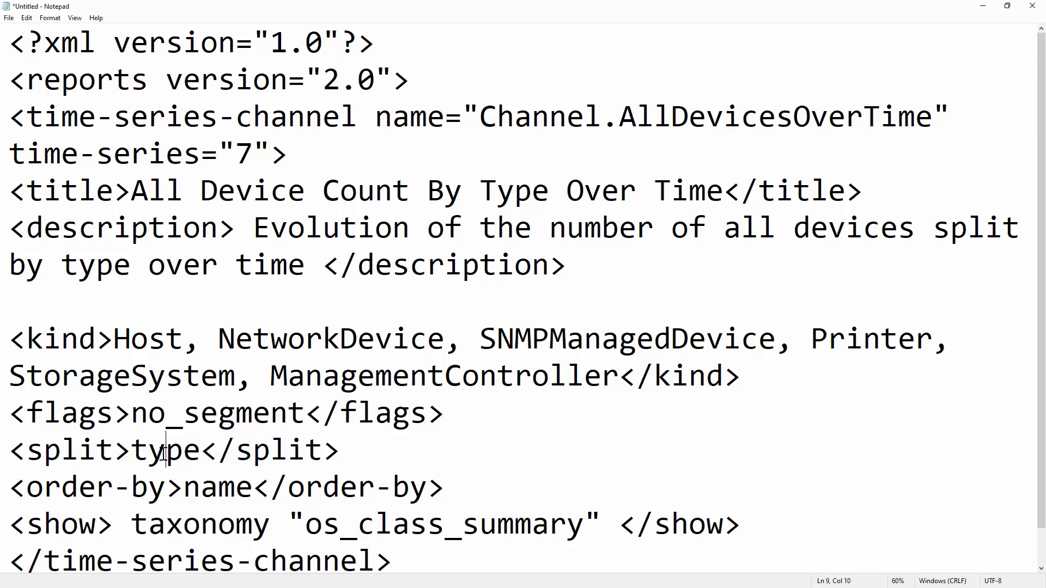
pyautogui.moveTo(134, 452); pyautogui.dragTo(201, 450)
pyautogui.hotkey('ctrl', 'v')
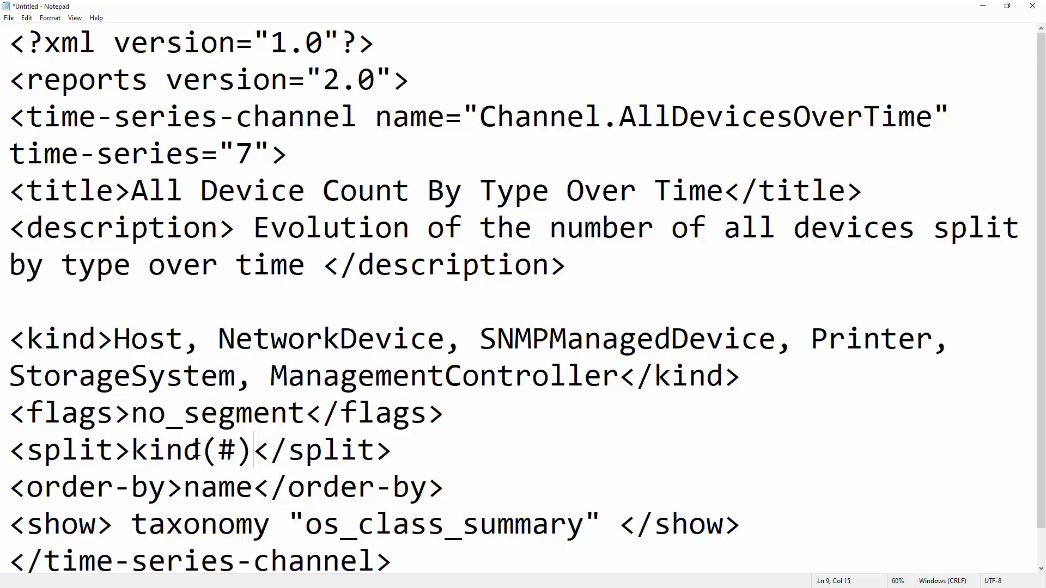
# - Remove taxonomy "os_class_summary" from the show element and put the closing show tag on its own line, leaving an empty line between the tags
pyautogui.scroll(-1, 272, 471)
pyautogui.click(235, 452)
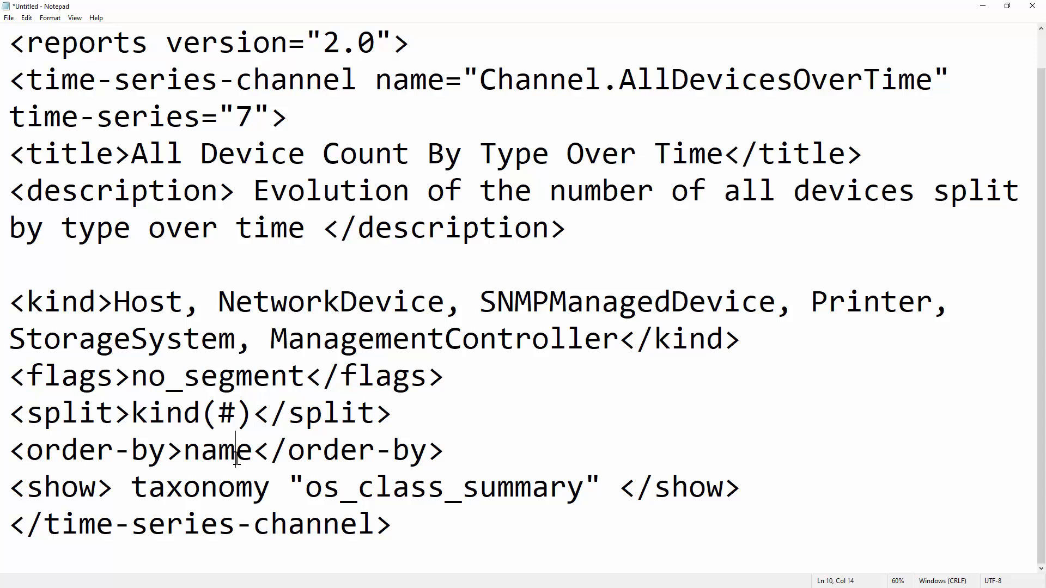
pyautogui.moveTo(131, 487); pyautogui.dragTo(601, 486)
pyautogui.press('Delete')
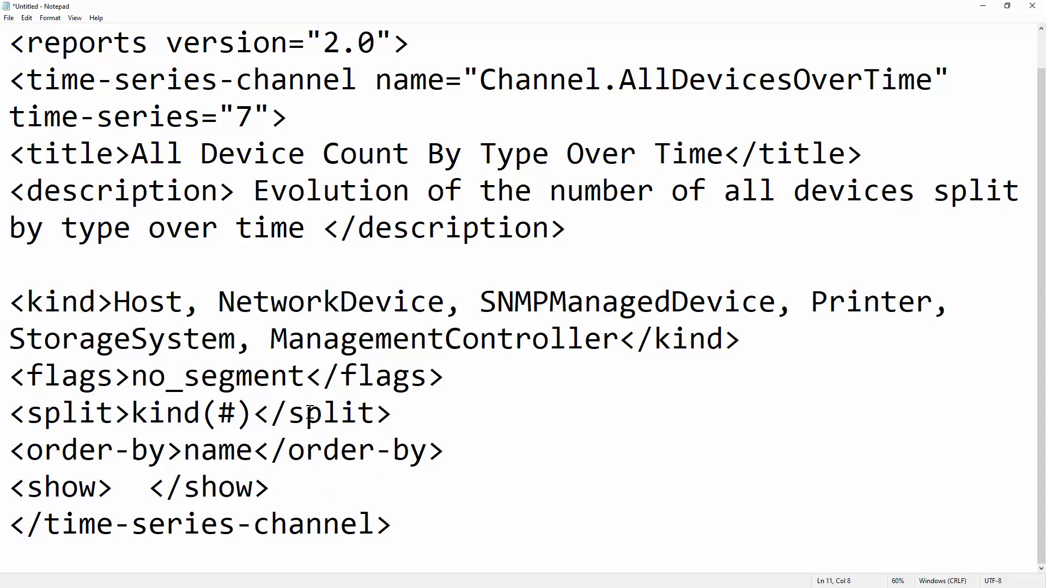
pyautogui.press('Return')
pyautogui.press('Return')
pyautogui.press('Delete')
pyautogui.press('Up')
# - List the attributes name, kind(#), os_class and type inside the show element, comma-separated and one per line
pyautogui.write('nam')
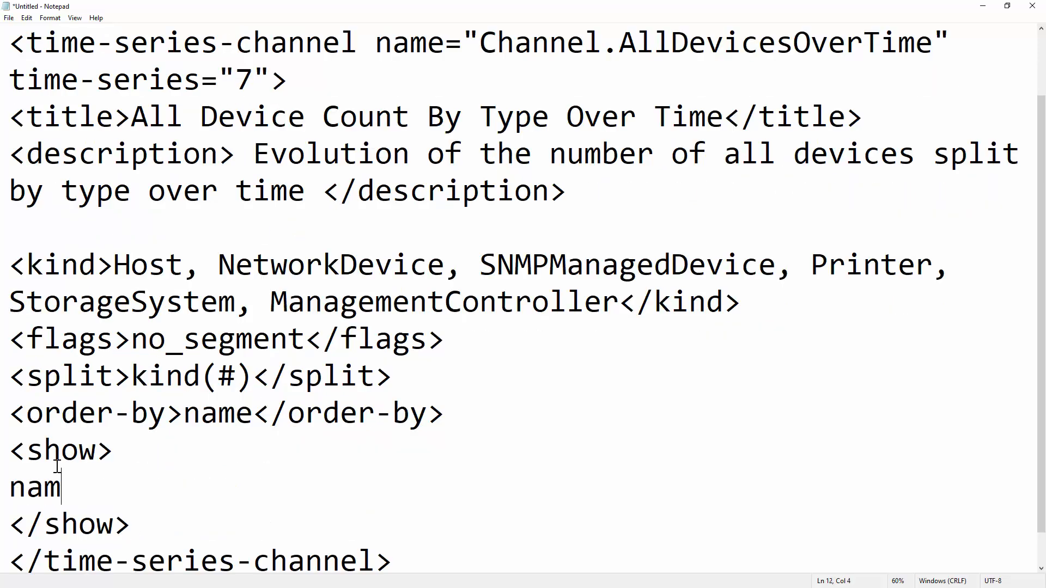
pyautogui.write('e,')
pyautogui.press('Return')
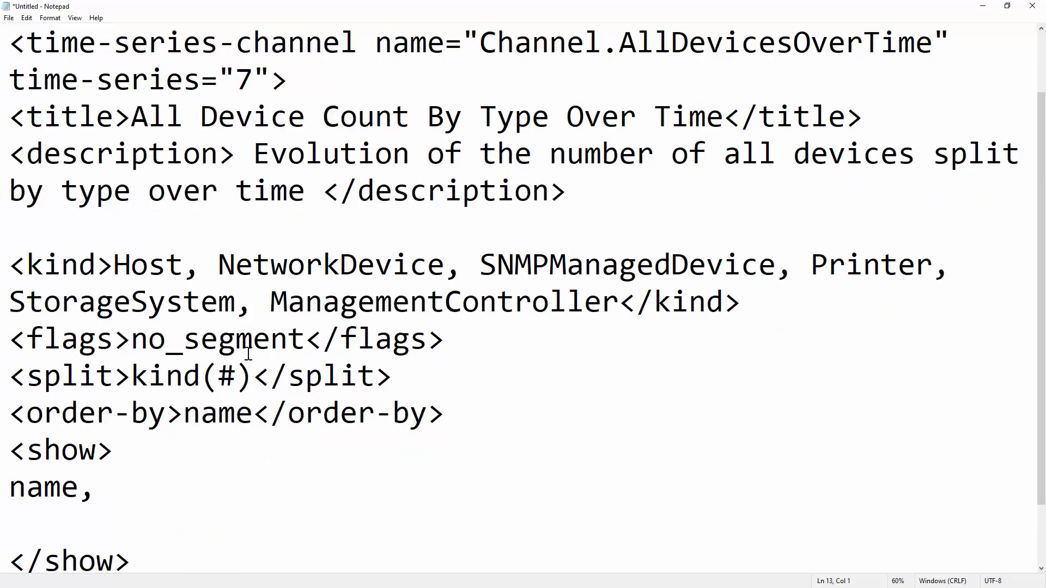
pyautogui.moveTo(132, 376); pyautogui.dragTo(255, 376)
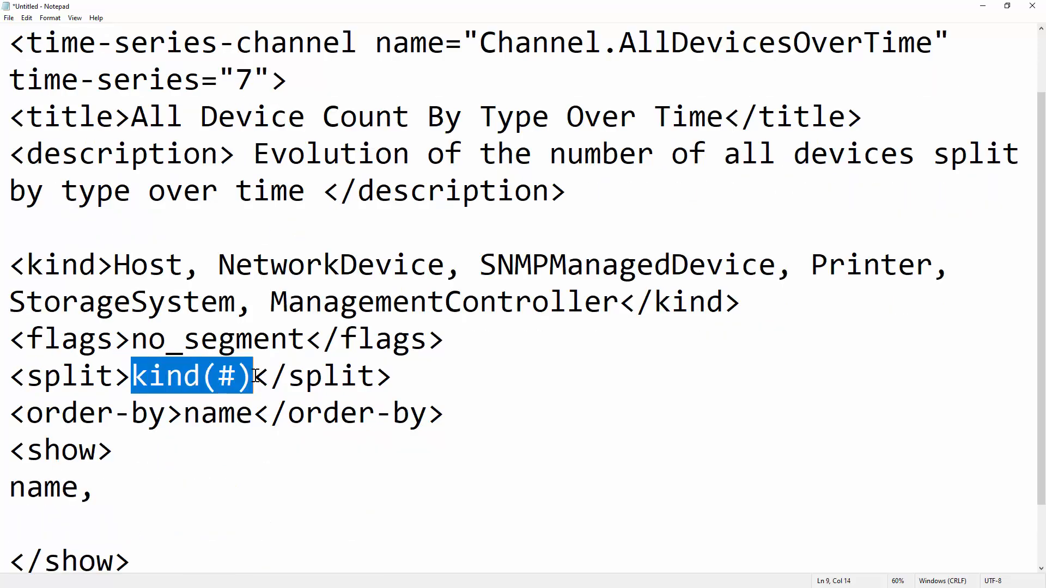
pyautogui.click(76, 524)
pyautogui.hotkey('ctrl', 'v')
pyautogui.write(',')
pyautogui.press('Return')
pyautogui.write('os_class,')
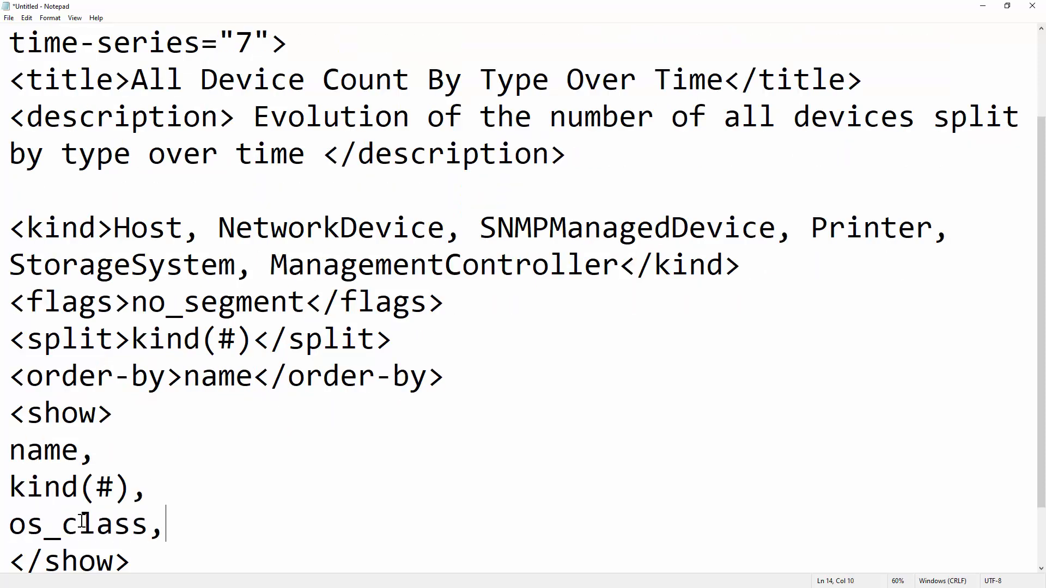
pyautogui.press('Return')
pyautogui.write('type')
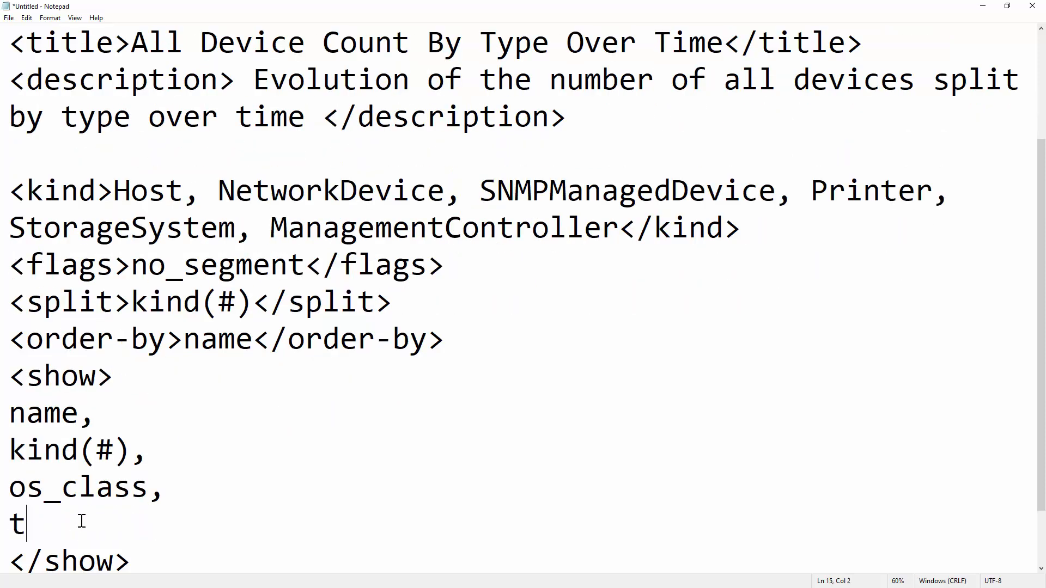
# - Add the closing </reports> tag on a new line below the closing time-series-channel tag
pyautogui.scroll(-1, 167, 530)
pyautogui.moveTo(147, 491); pyautogui.dragTo(8, 490)
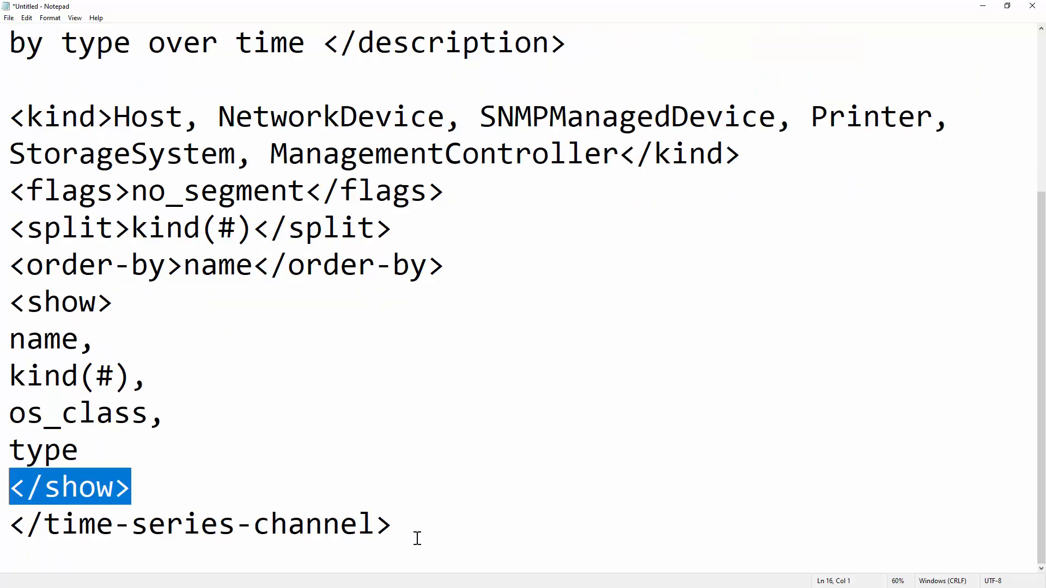
pyautogui.moveTo(437, 536); pyautogui.dragTo(9, 532)
pyautogui.click(429, 533)
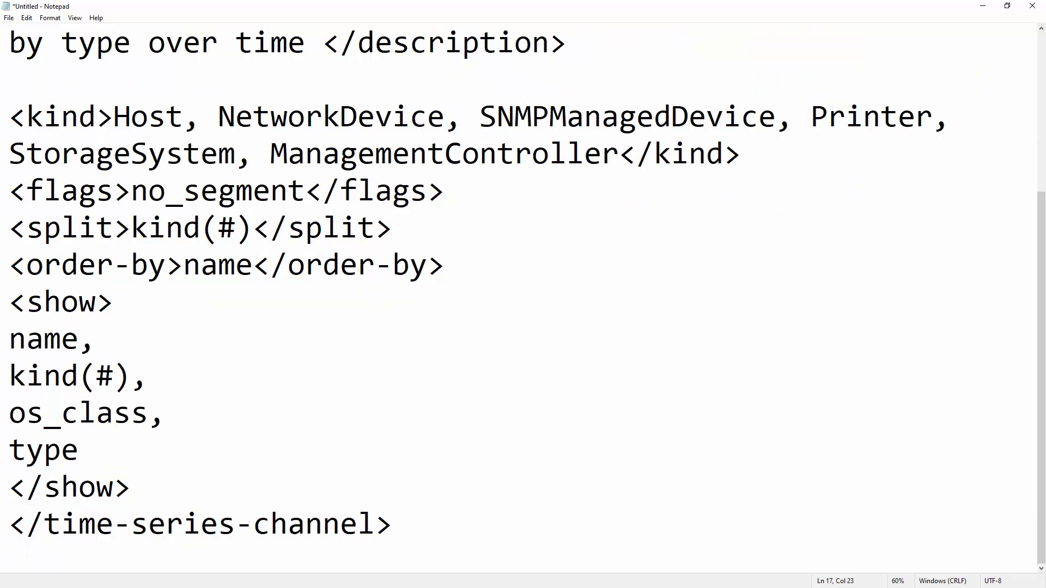
pyautogui.click(374, 549)
pyautogui.click(411, 530)
pyautogui.press('Return')
pyautogui.write('</reports>')
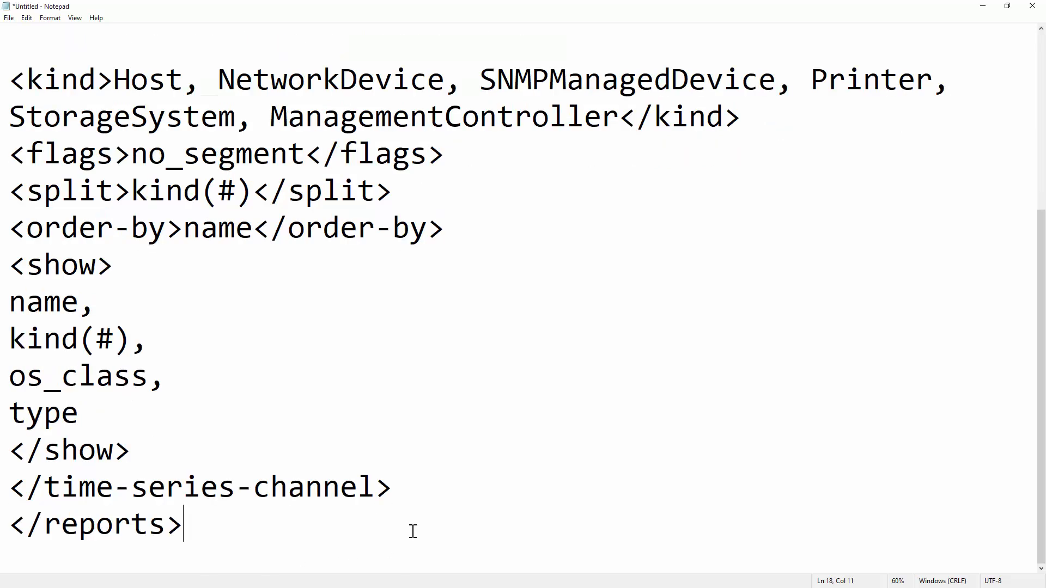
# - Save the document in the Downloads folder as AllDevicesOverTime.xml, with the file type All Files
pyautogui.click(9, 18)
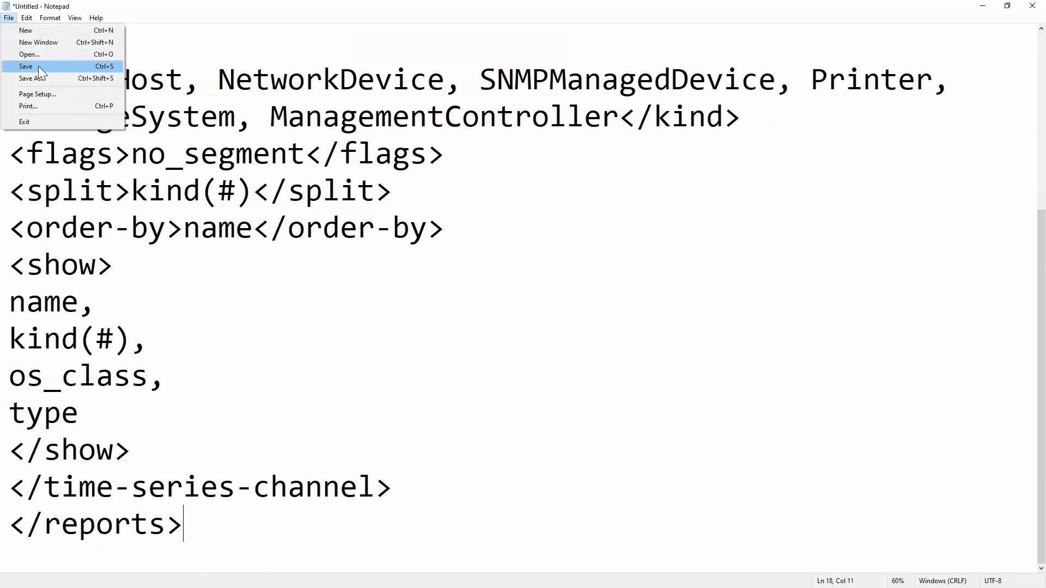
pyautogui.click(38, 67)
pyautogui.hotkey('ctrl', 'v')
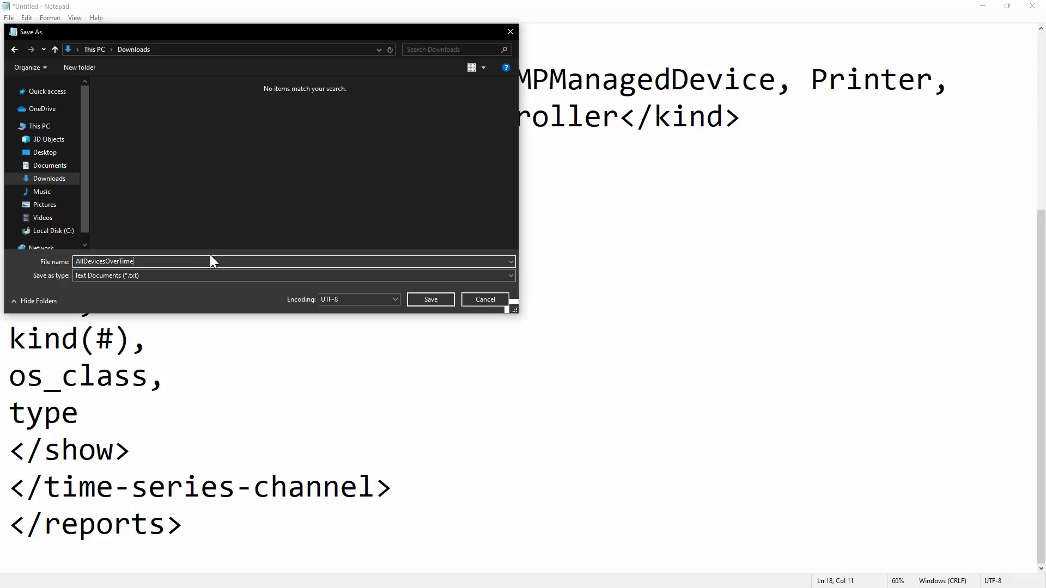
pyautogui.write('.xml')
pyautogui.click(93, 276)
pyautogui.click(98, 297)
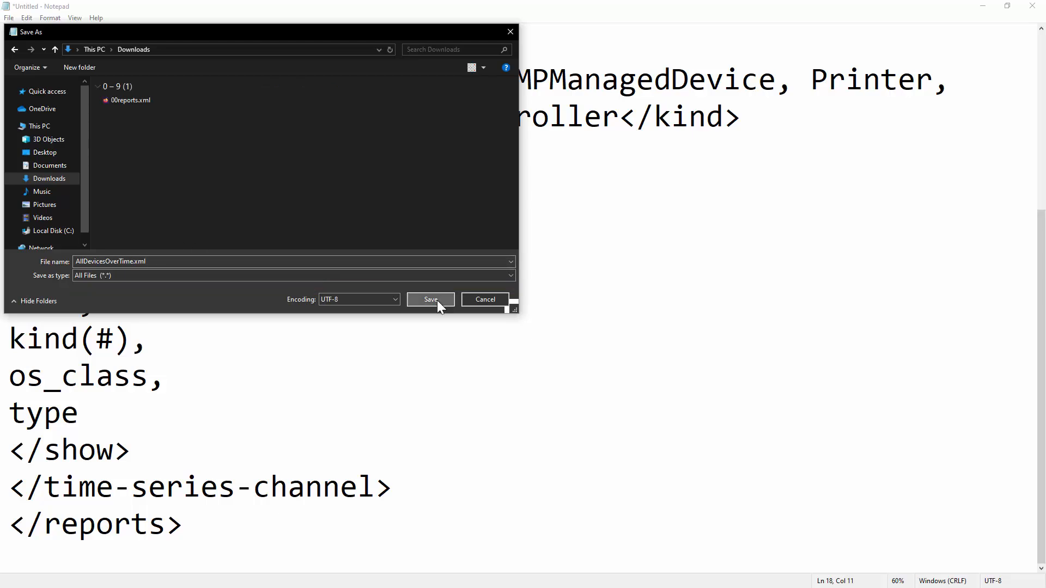
pyautogui.click(430, 300)
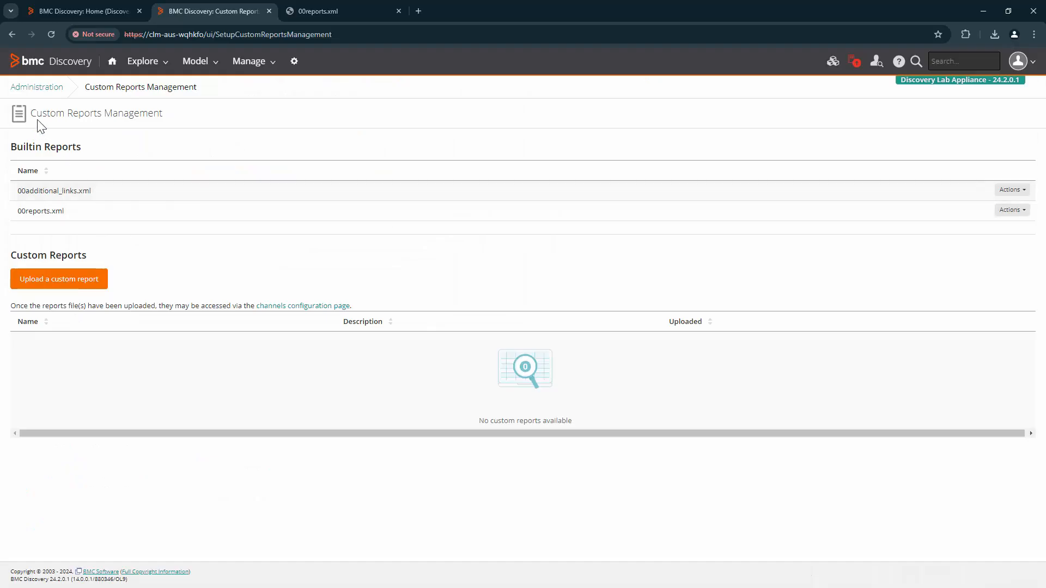
# - Switch to BMC Discovery's Custom Reports Management page and upload the custom report AllDevicesOverTime
pyautogui.moveTo(32, 112); pyautogui.dragTo(175, 115)
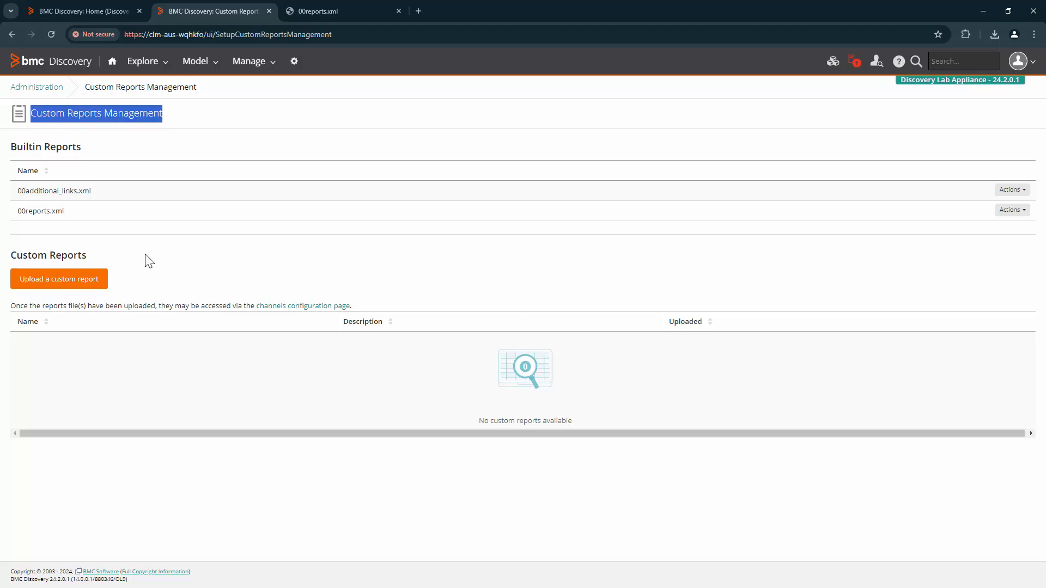
pyautogui.click(56, 291)
pyautogui.doubleClick(156, 104)
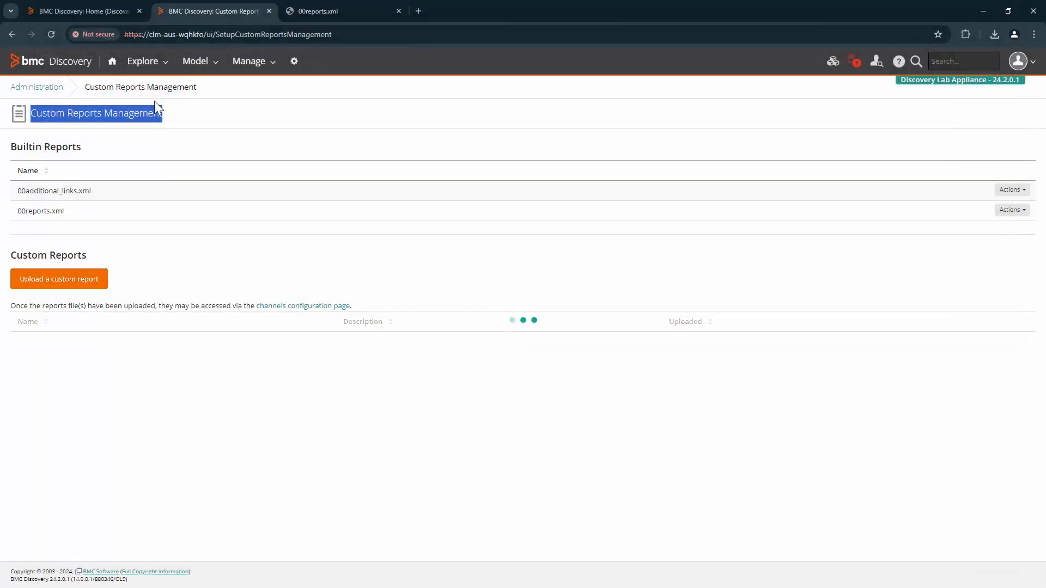
pyautogui.moveTo(285, 151); pyautogui.dragTo(659, 155)
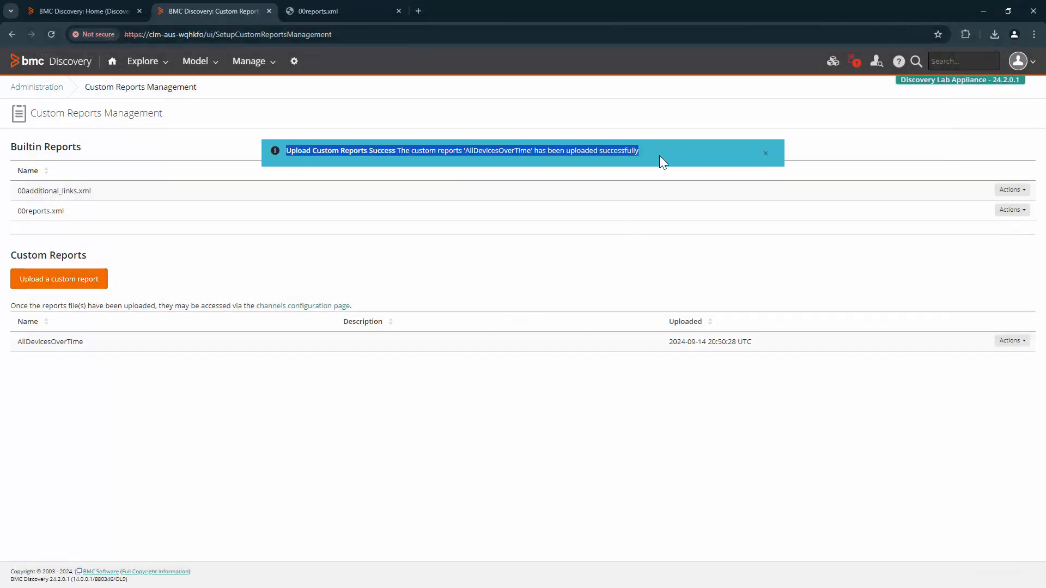
# - Reload the Discovered Data Over Time dashboard and open its configuration for editing
pyautogui.click(49, 6)
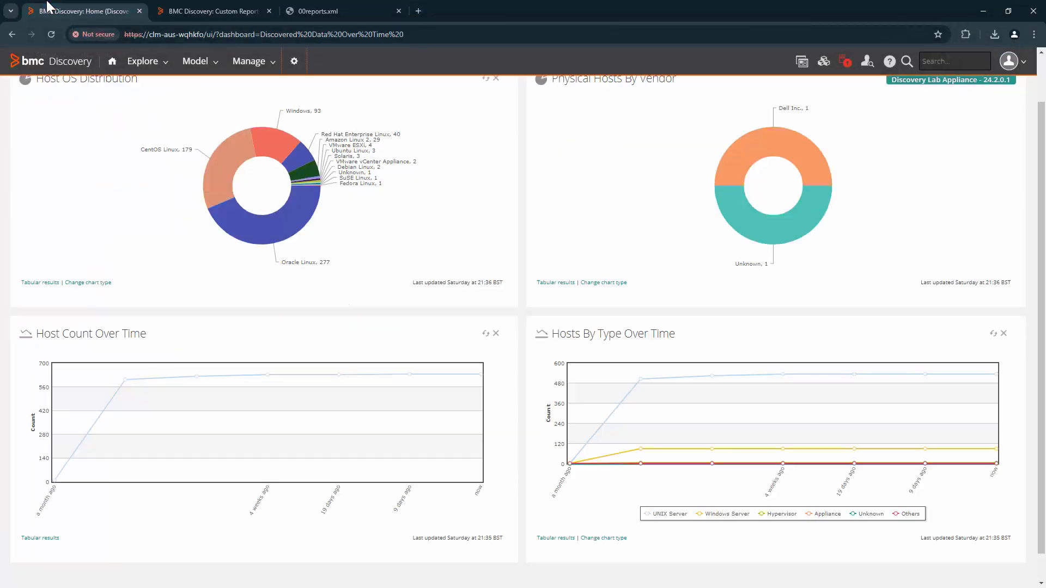
pyautogui.click(51, 35)
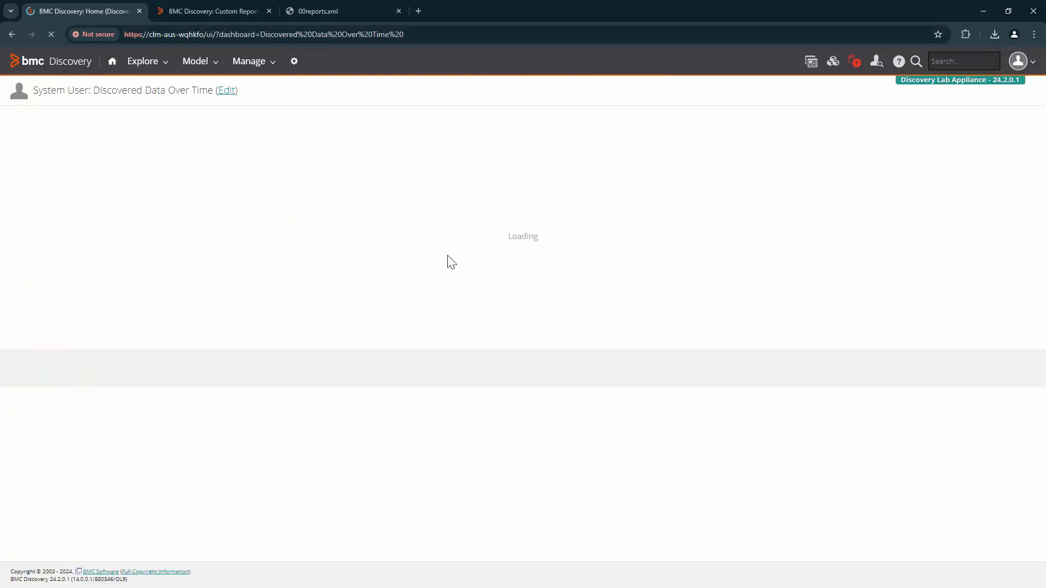
pyautogui.click(226, 91)
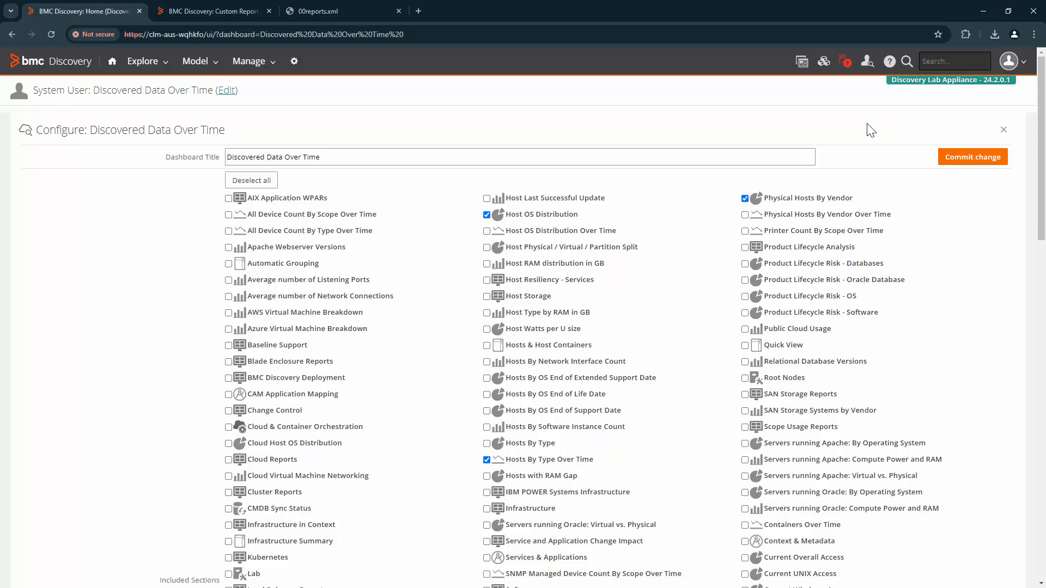
# - Include the All Device Count By Type Over Time section in the dashboard, commit the change and switch that chart to a pie chart
pyautogui.hotkey('ctrl', 'f')
pyautogui.write('All Device Count By Type Over Time')
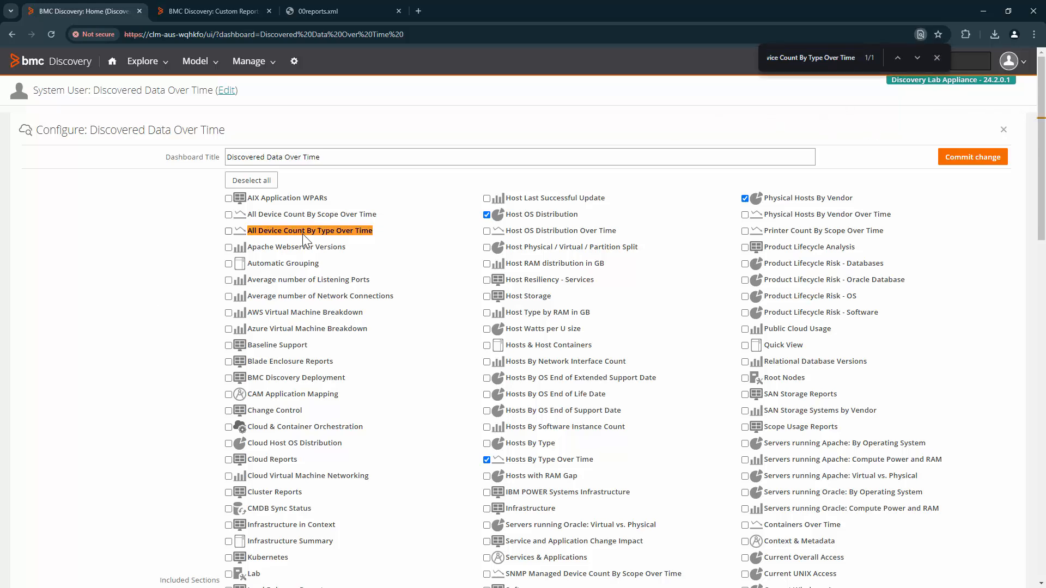
pyautogui.click(228, 230)
pyautogui.click(996, 162)
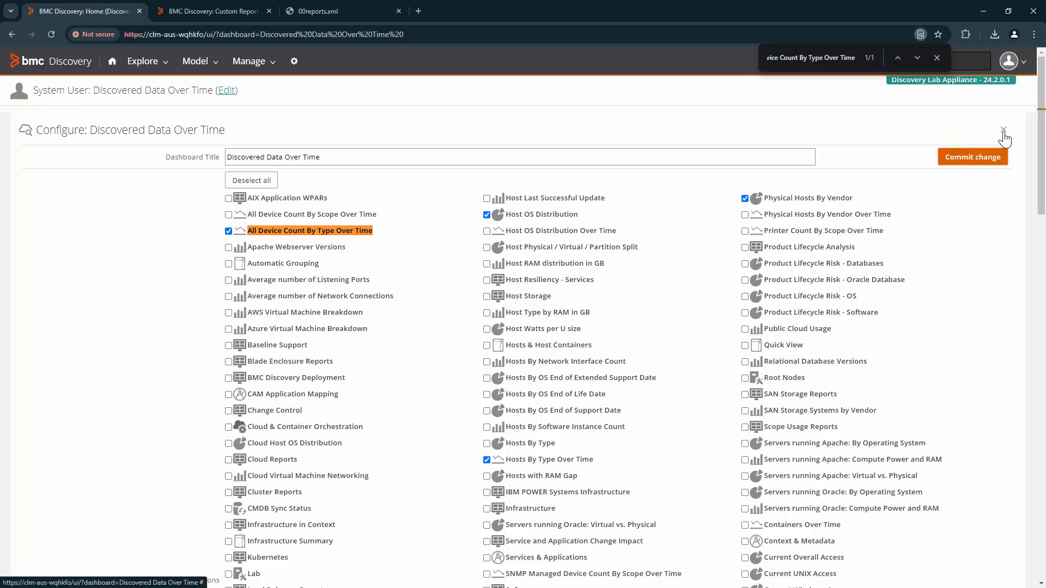
pyautogui.click(937, 57)
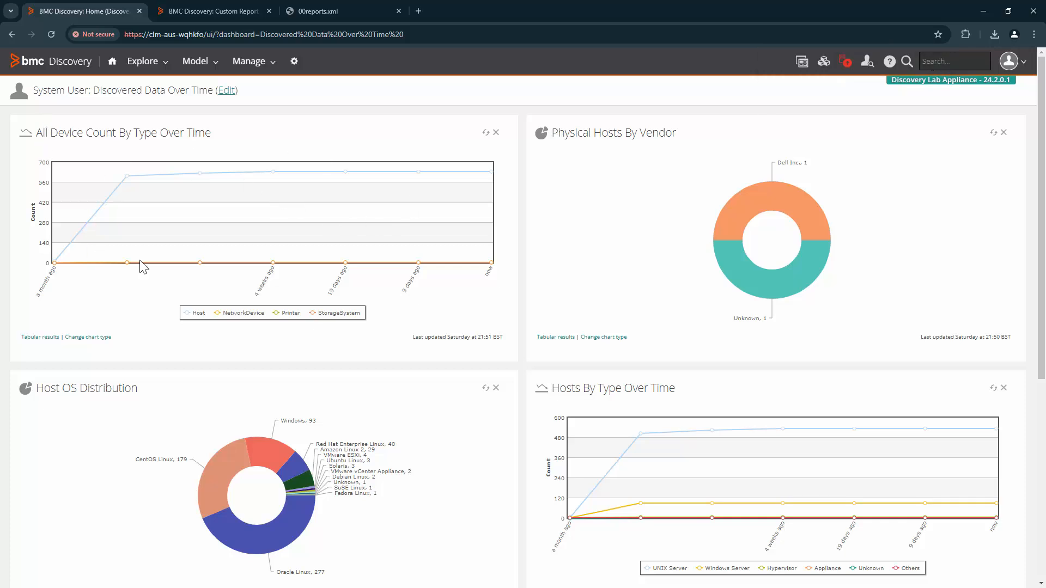
pyautogui.click(106, 338)
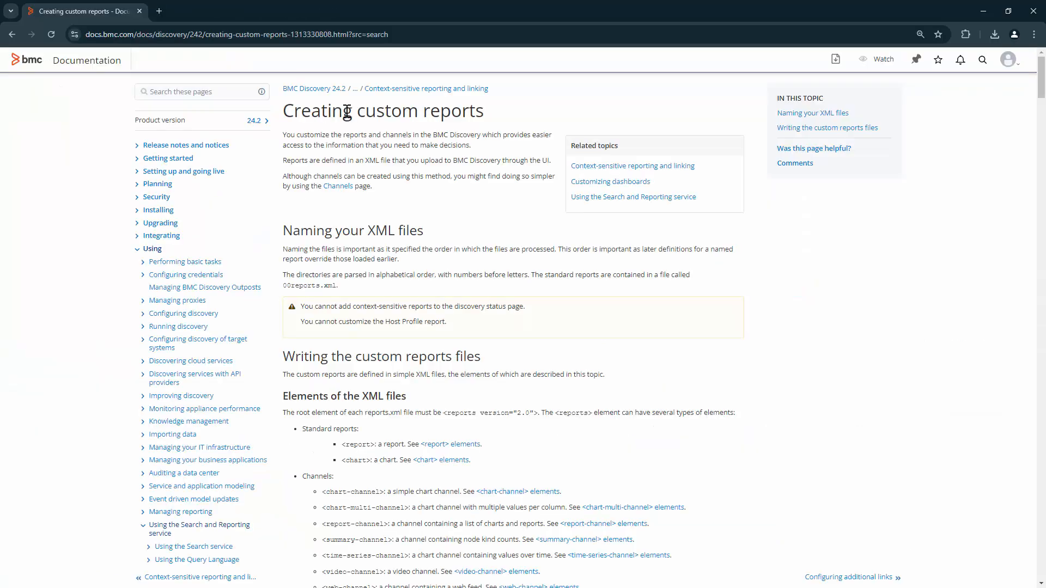
# - Switch to the BMC documentation page Creating custom reports and review its channel elements and the Software.Report.InstanceSummary example
pyautogui.moveTo(345, 109); pyautogui.dragTo(556, 109)
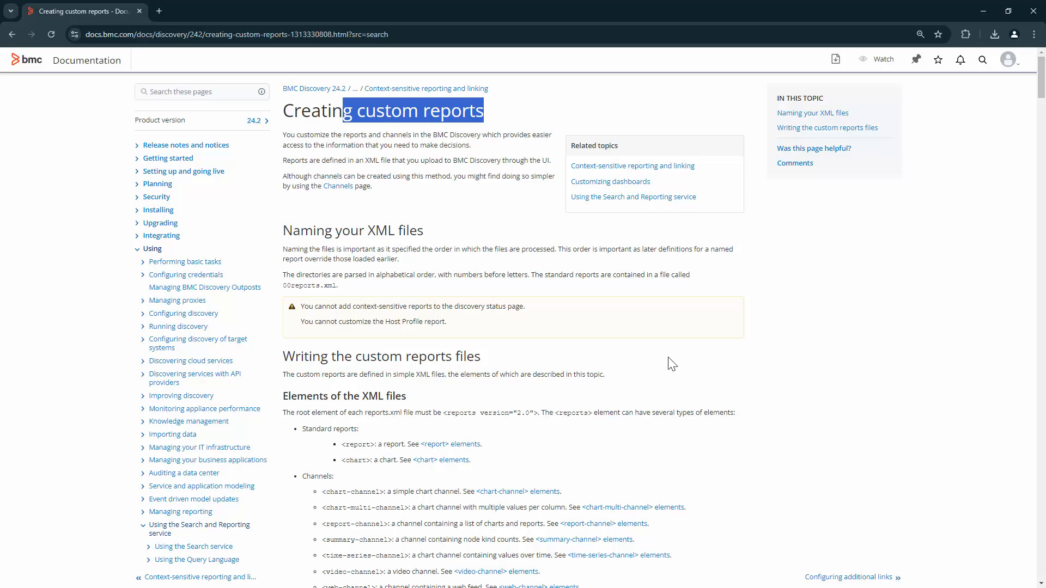
pyautogui.scroll(-5, 673, 362)
pyautogui.scroll(-1, 673, 362)
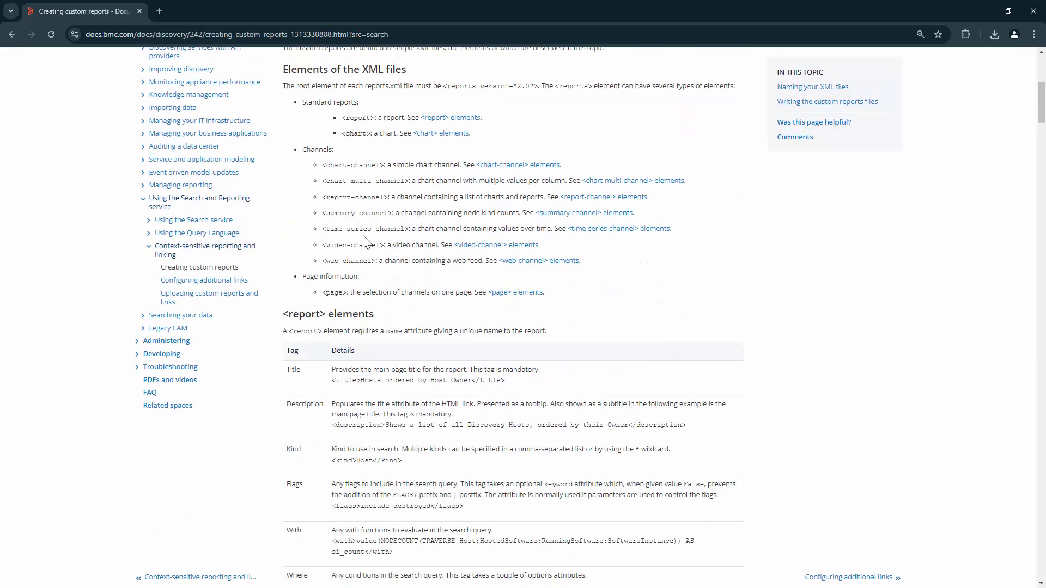
pyautogui.moveTo(302, 149); pyautogui.dragTo(673, 264)
pyautogui.click(676, 263)
pyautogui.scroll(-20, 645, 361)
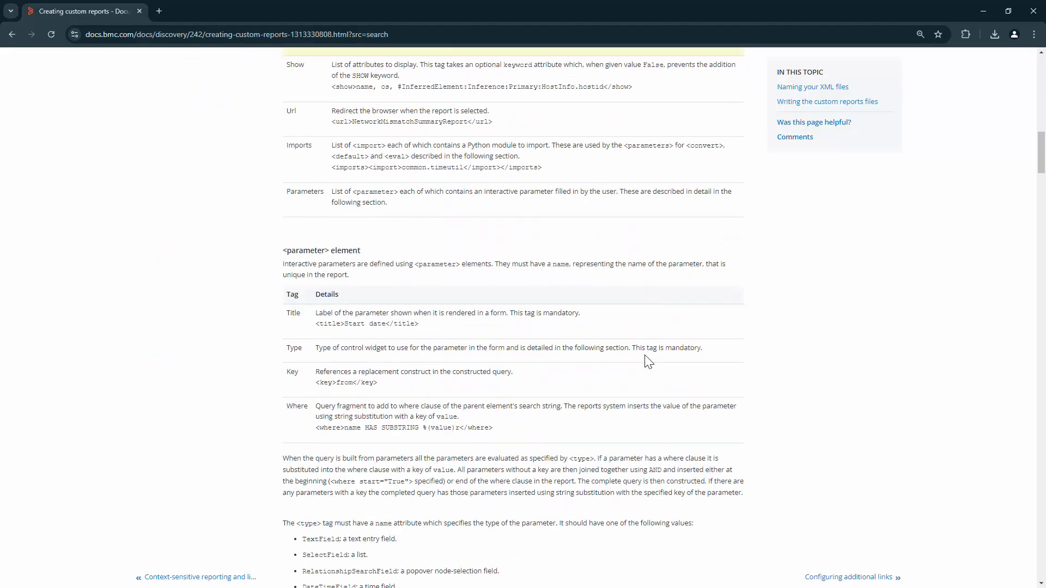
pyautogui.scroll(-14, 645, 361)
pyautogui.moveTo(382, 240); pyautogui.dragTo(238, 218)
pyautogui.click(213, 223)
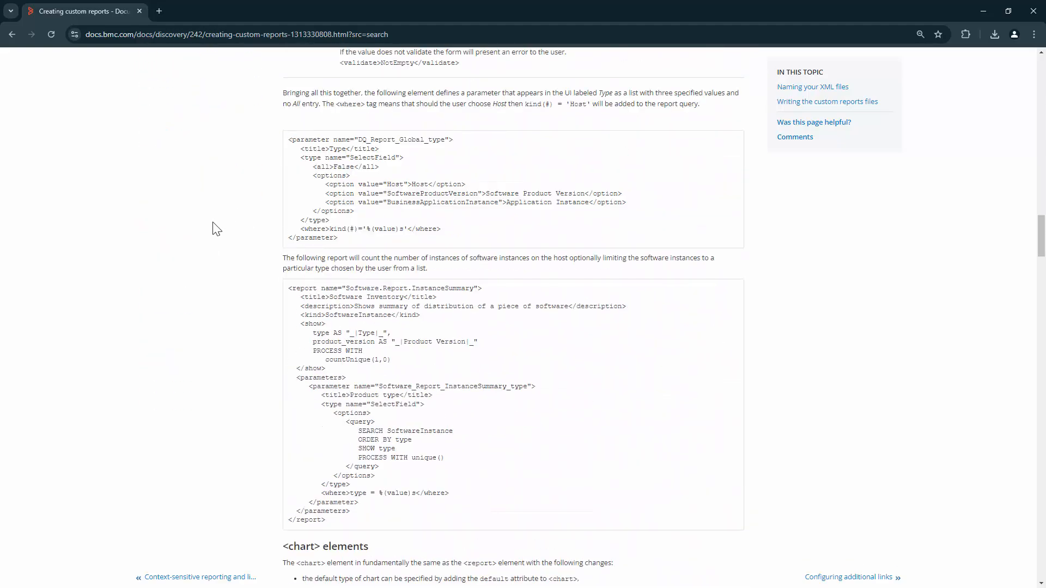
pyautogui.moveTo(277, 285); pyautogui.dragTo(572, 531)
pyautogui.click(961, 382)
pyautogui.tripleClick(302, 258)
pyautogui.click(447, 271)
# - Copy the complete Software.Report.InstanceSummary example and paste it into the empty Notepad document
pyautogui.moveTo(289, 288); pyautogui.dragTo(391, 521)
pyautogui.rightClick(349, 385)
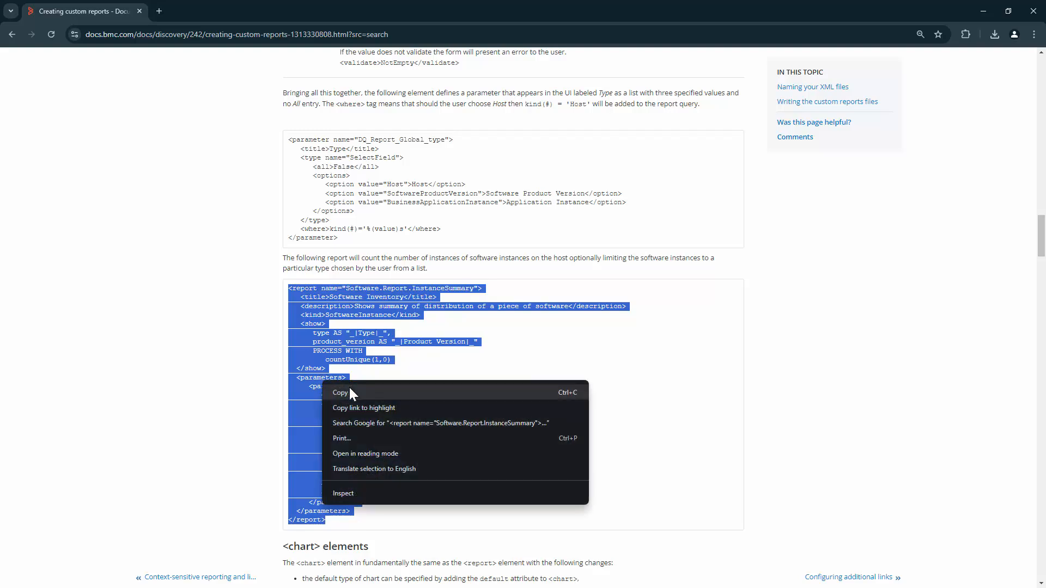
pyautogui.click(354, 394)
pyautogui.hotkey('alt', 'Tab')
pyautogui.hotkey('ctrl', 'v')
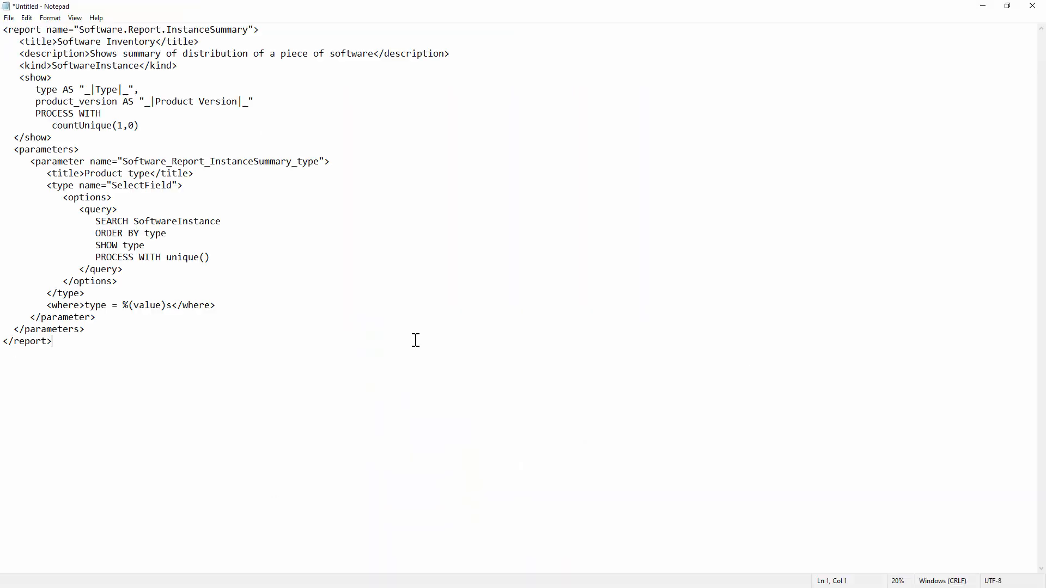
# - Add the XML version 1.0 declaration and <reports version="2.0"> above the report, and the closing </reports> tag below it
pyautogui.click(3, 30)
pyautogui.press('Return')
pyautogui.press('Return')
pyautogui.hotkey('ctrl', 'v')
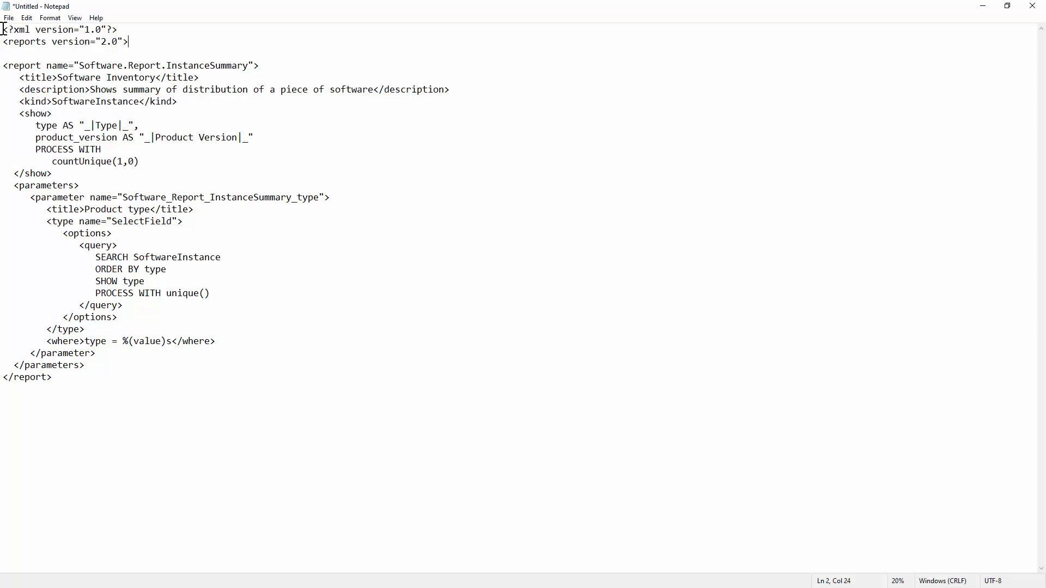
pyautogui.hotkey('alt', 'Tab')
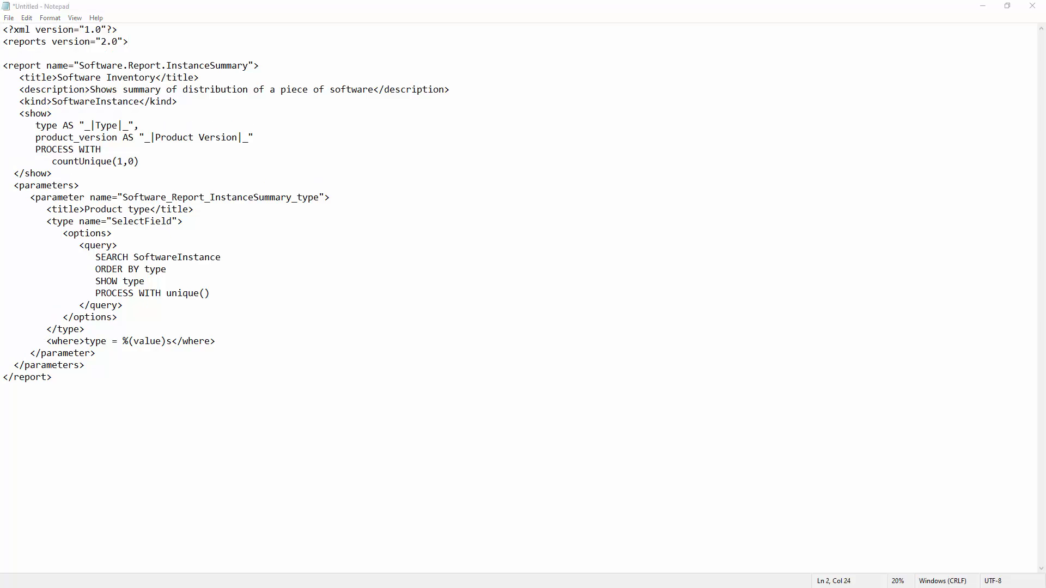
pyautogui.hotkey('alt', 'Tab')
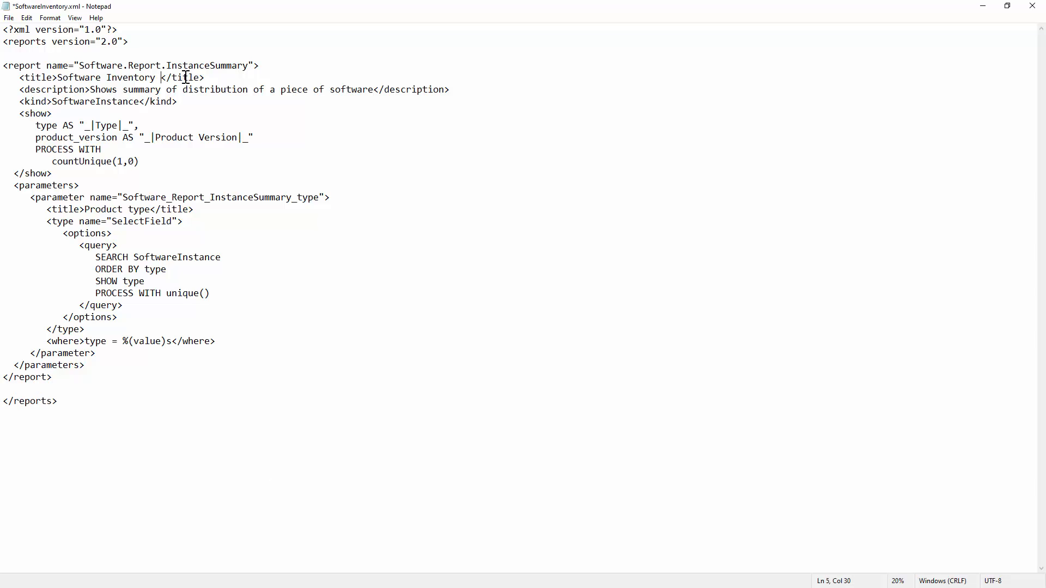
# - Change the report title to Software Inventory Lab and save the document in the Downloads folder as SoftwareInventoryLab.xml
pyautogui.write('Lab')
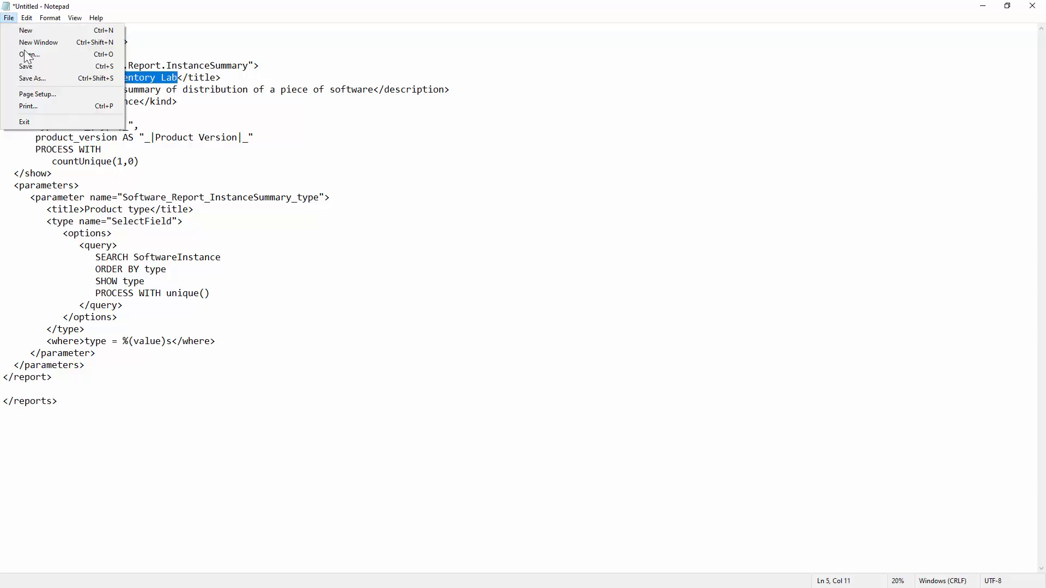
pyautogui.click(28, 63)
pyautogui.click(128, 261)
pyautogui.press('BackSpace')
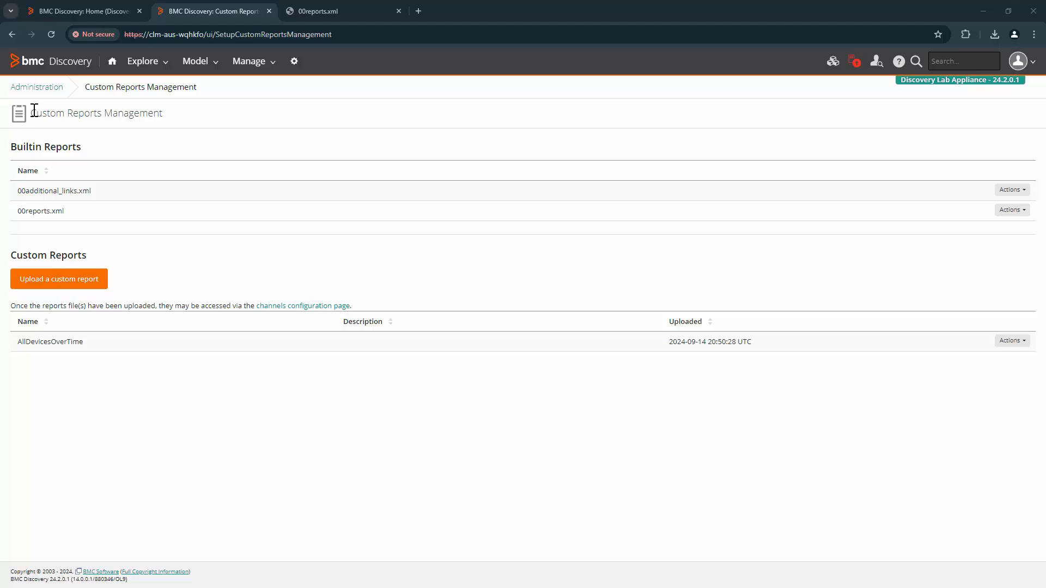
# - Switch to BMC Discovery's Custom Reports Management page and upload SoftwareInventoryLab.xml as a custom report
pyautogui.moveTo(33, 112); pyautogui.dragTo(214, 111)
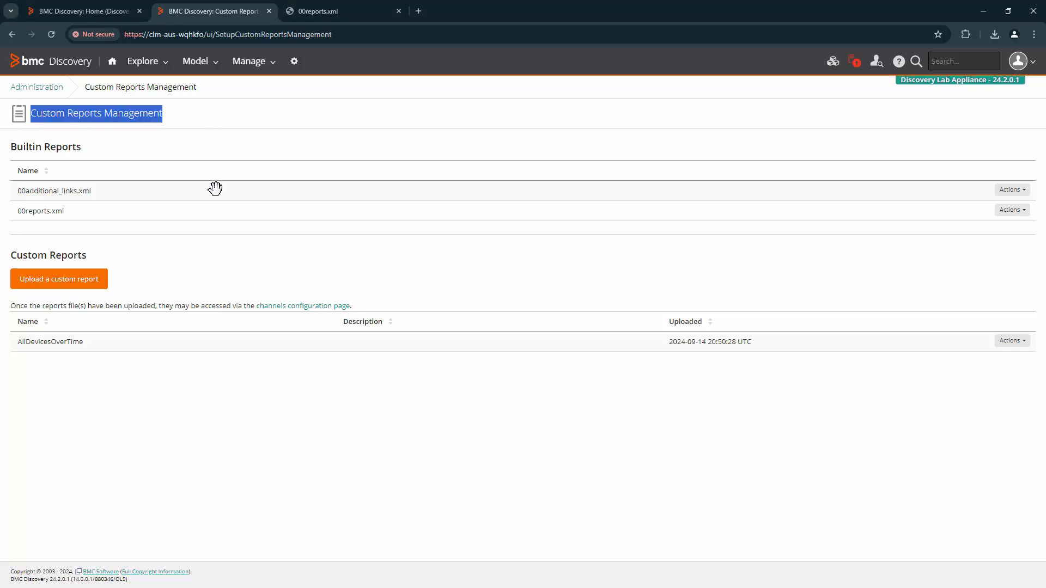
pyautogui.click(42, 286)
pyautogui.click(152, 132)
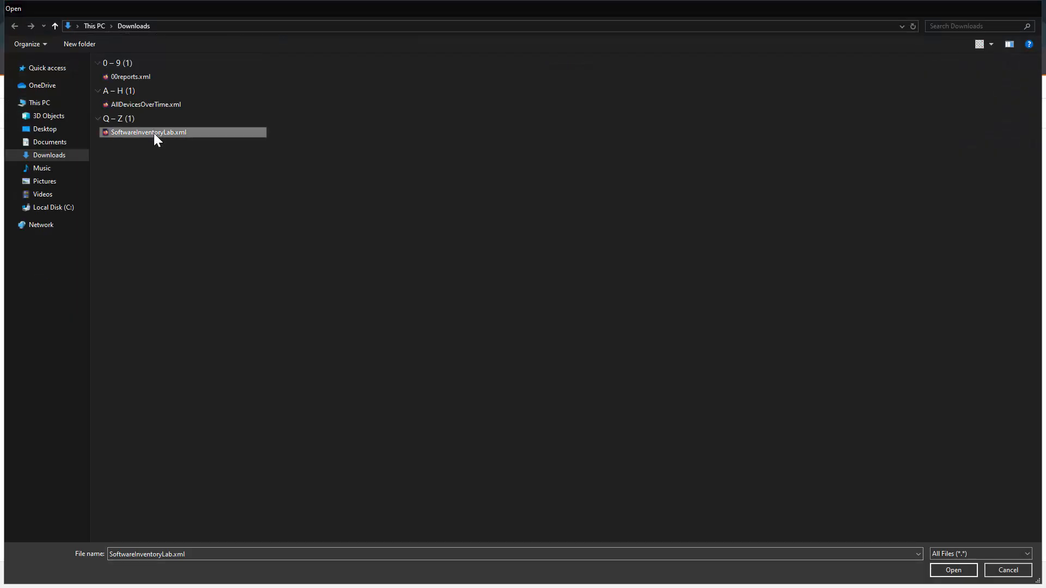
pyautogui.doubleClick(153, 133)
pyautogui.moveTo(372, 150); pyautogui.dragTo(602, 185)
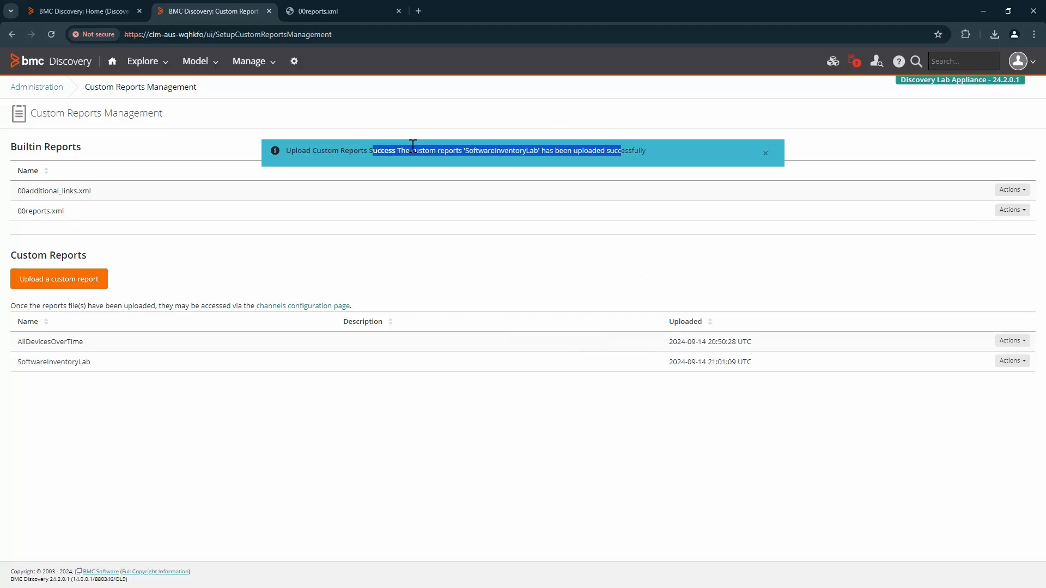
# - Open the Administration page in a new browser tab and go to the end of the Model section's Channels list
pyautogui.rightClick(293, 61)
pyautogui.click(312, 70)
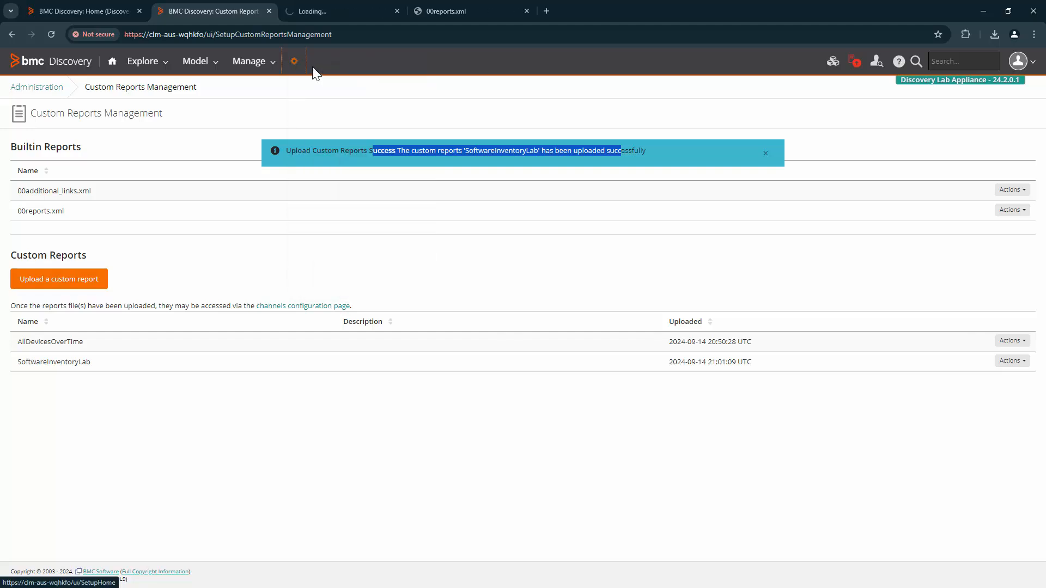
pyautogui.click(321, 8)
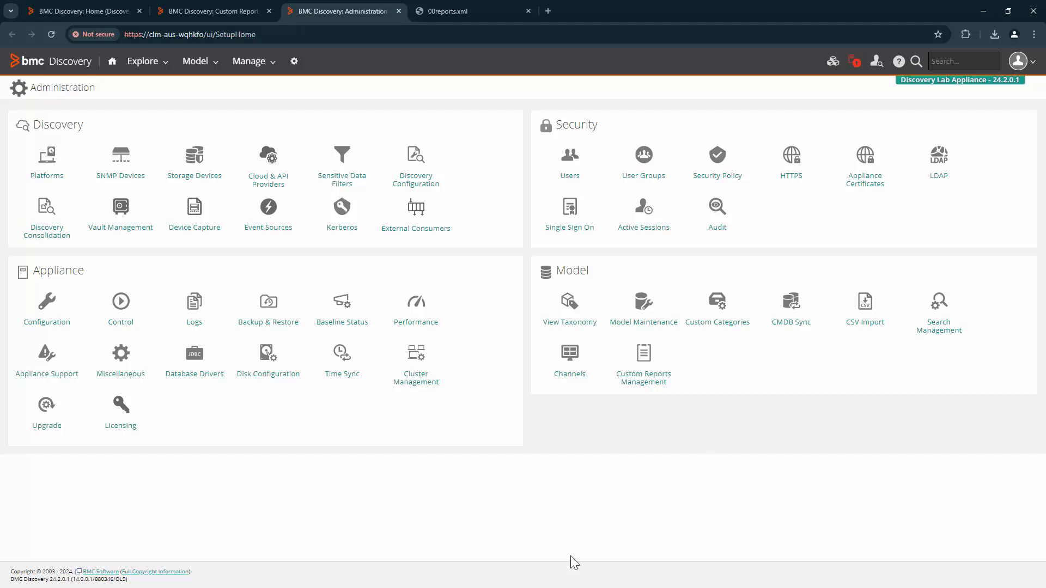
pyautogui.doubleClick(566, 271)
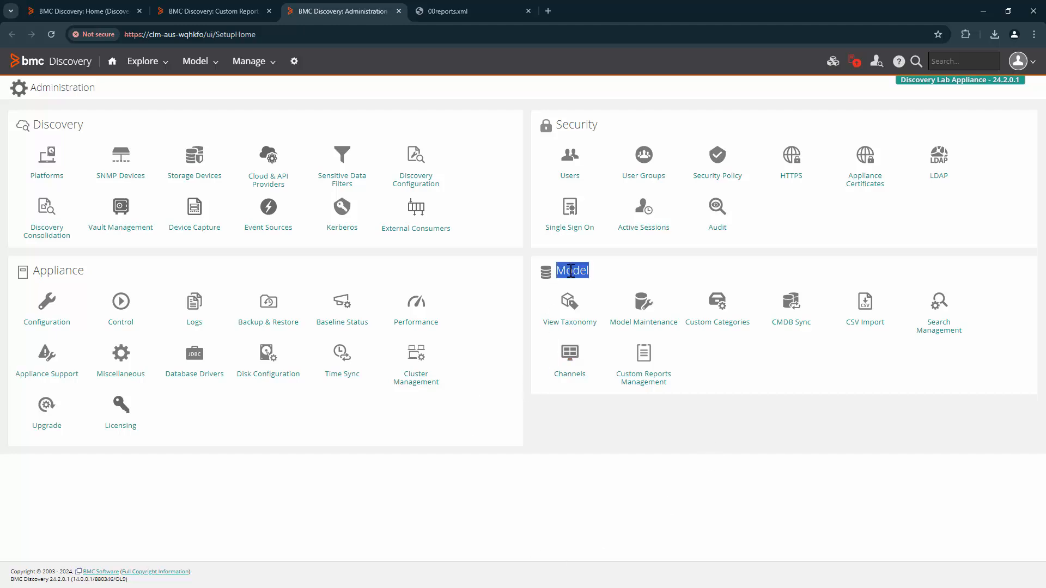
pyautogui.click(577, 369)
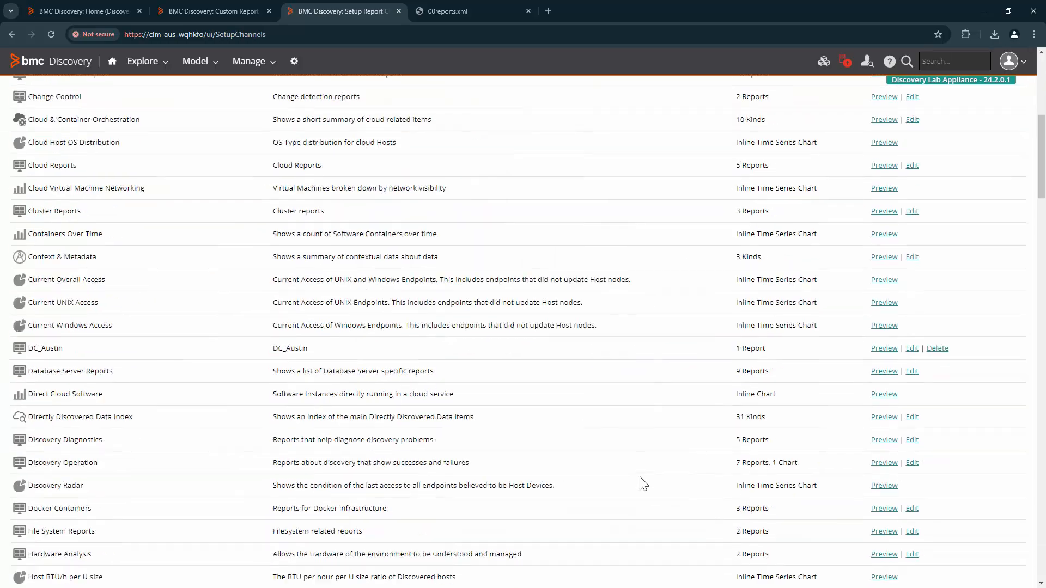
pyautogui.scroll(-20, 644, 484)
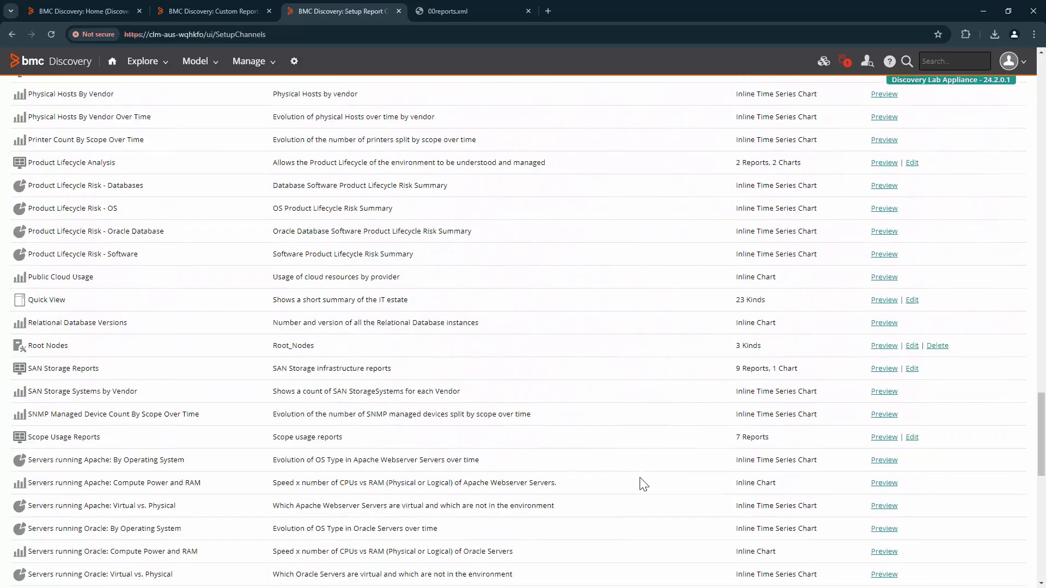
pyautogui.scroll(-10, 643, 483)
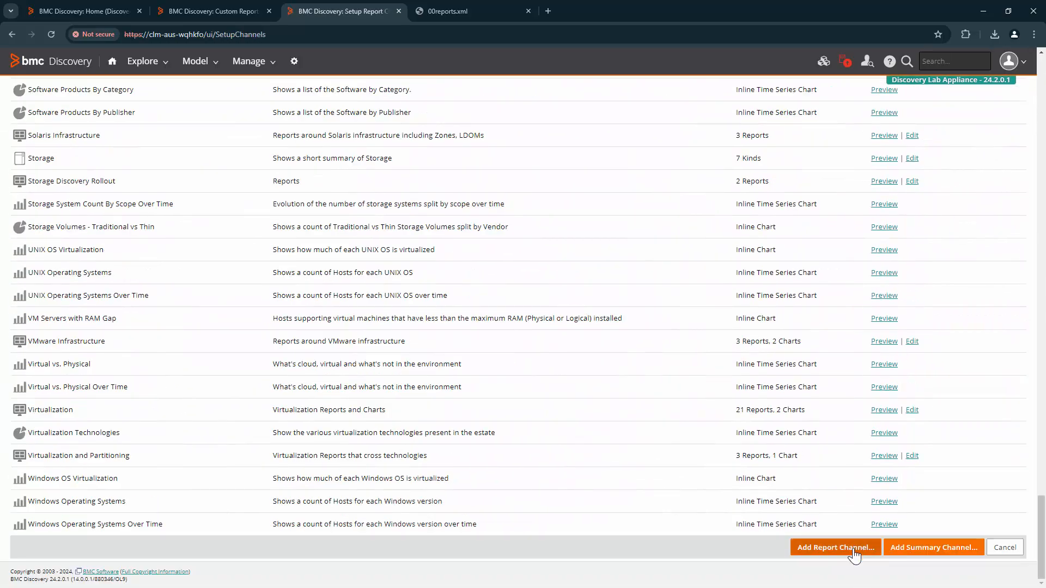
# - Start a new report channel and add the Software Inventory Lab report to its selected reports
pyautogui.click(854, 548)
pyautogui.hotkey('ctrl', 'f')
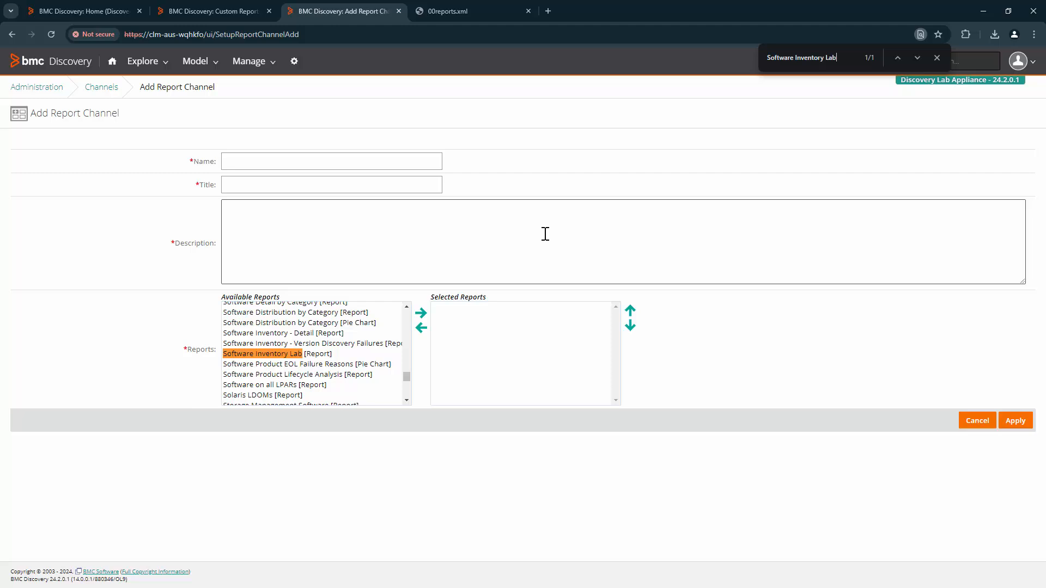
pyautogui.click(325, 355)
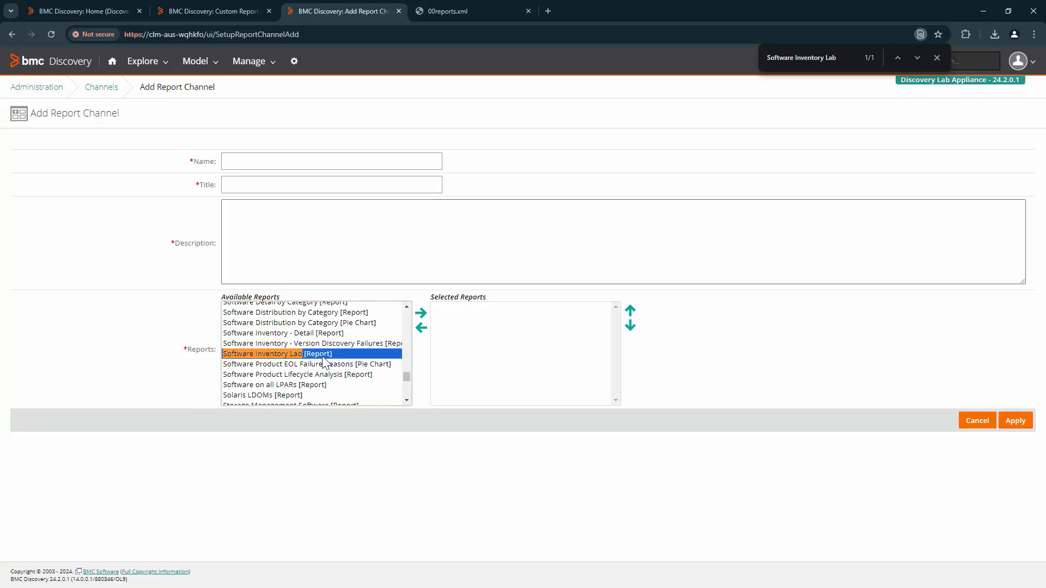
pyautogui.click(423, 317)
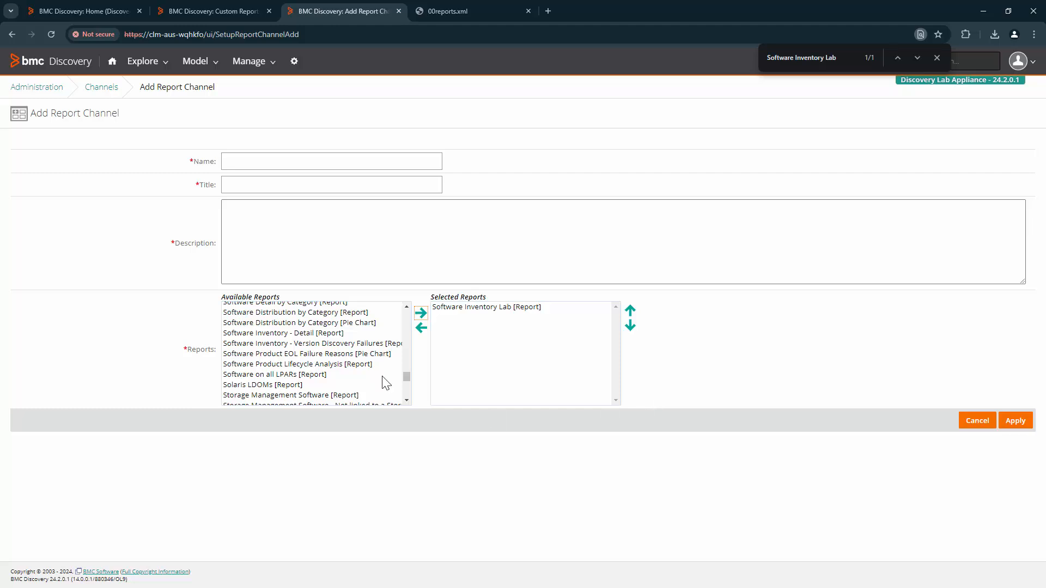
# - Name the channel SIInventory, use Software Inventory Lab as both title and description, and apply the new channel
pyautogui.doubleClick(280, 186)
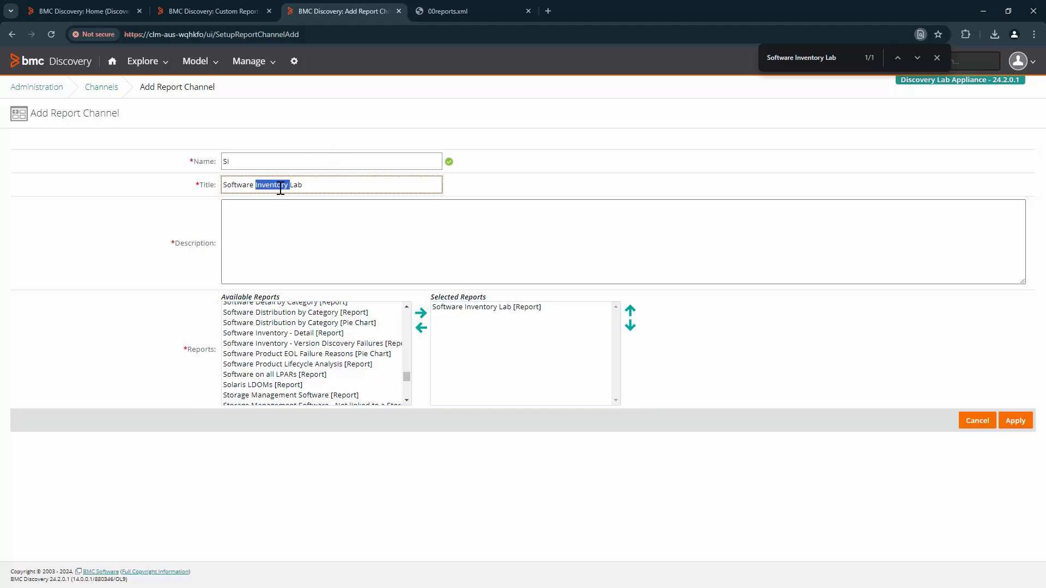
pyautogui.hotkey('ctrl', 'c')
pyautogui.click(250, 162)
pyautogui.hotkey('ctrl', 'v')
pyautogui.moveTo(316, 185); pyautogui.dragTo(160, 185)
pyautogui.hotkey('ctrl', 'c')
pyautogui.click(392, 228)
pyautogui.hotkey('ctrl', 'v')
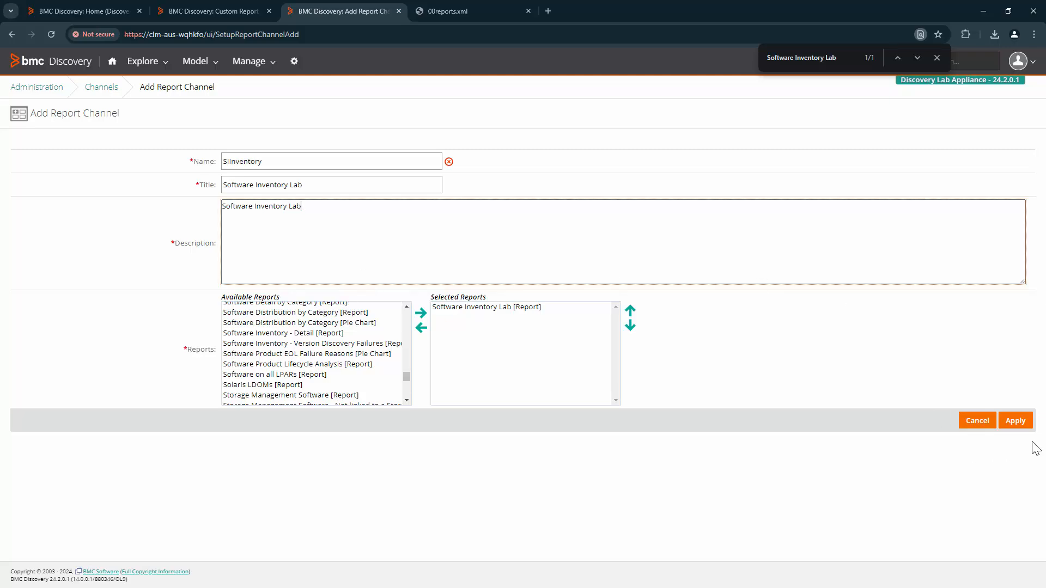
pyautogui.click(1010, 423)
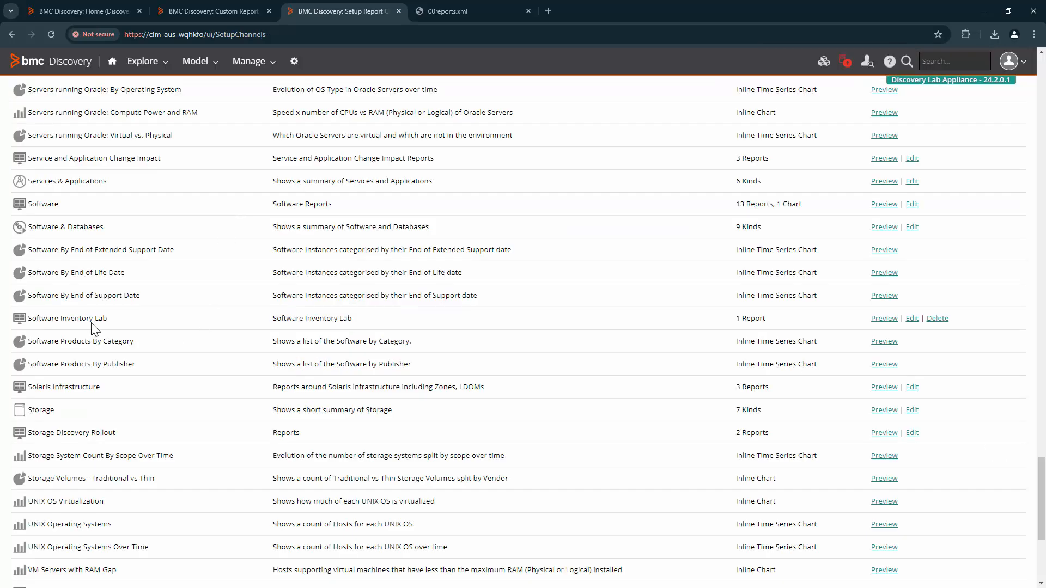
# - Check the Software Inventory Lab entry in the channel list and preview the channel
pyautogui.moveTo(109, 318); pyautogui.dragTo(19, 315)
pyautogui.moveTo(276, 318); pyautogui.dragTo(364, 321)
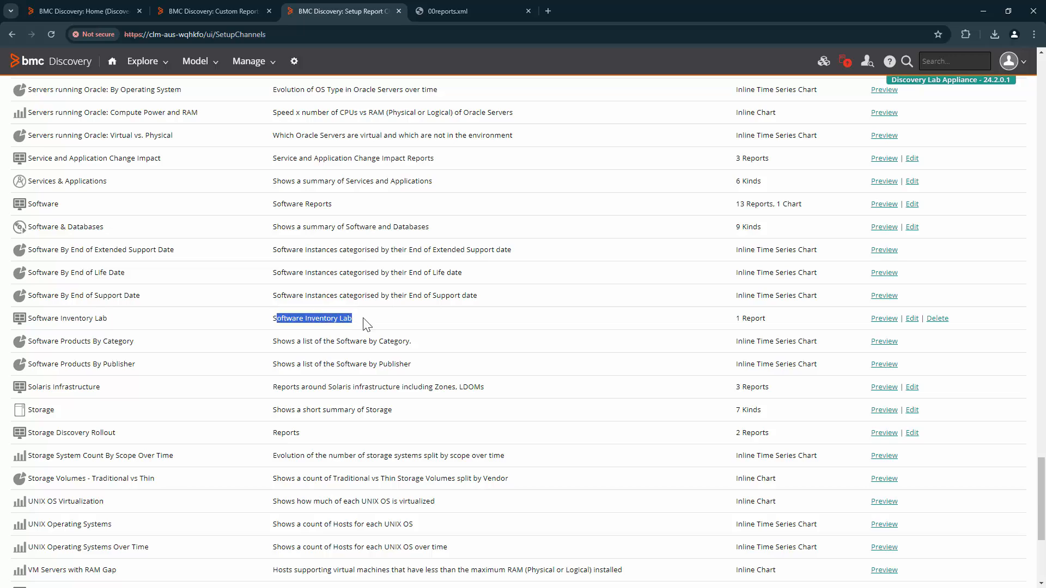
pyautogui.click(886, 322)
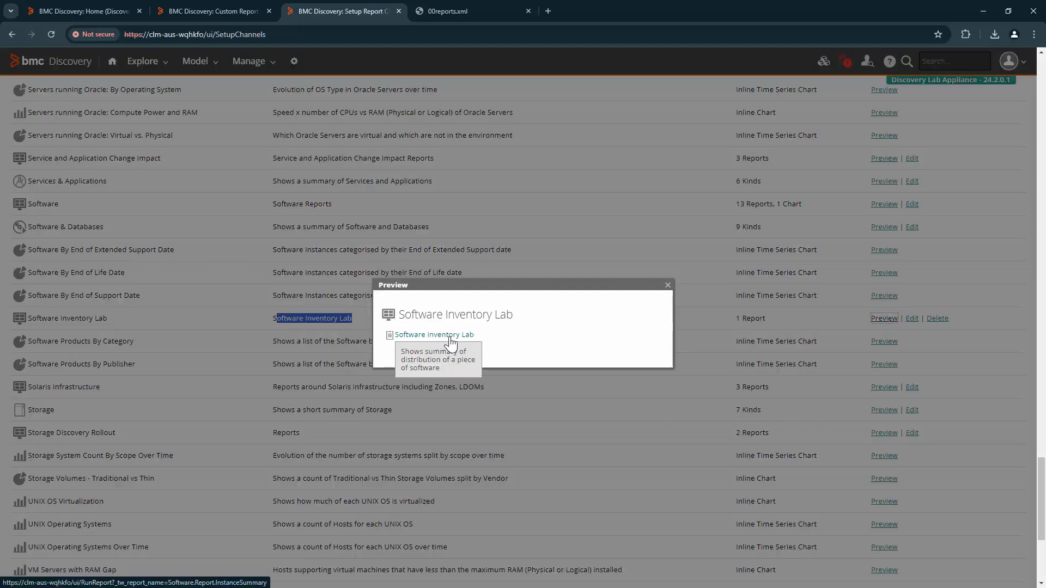
# - Reload the Discovered Data Over Time dashboard, add the Software Inventory Lab section to it, and close the dashboard configuration
pyautogui.click(105, 3)
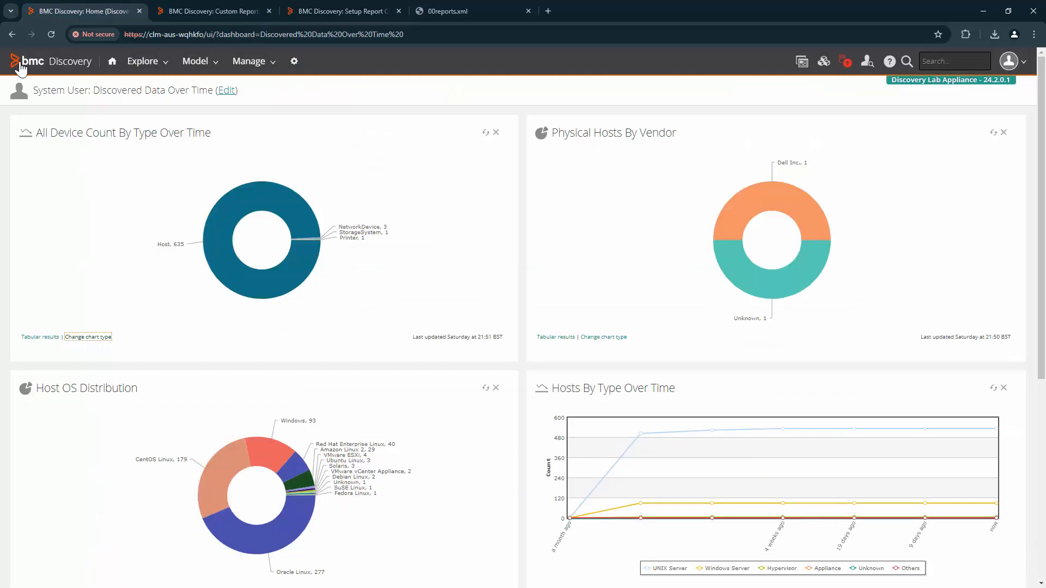
pyautogui.click(51, 35)
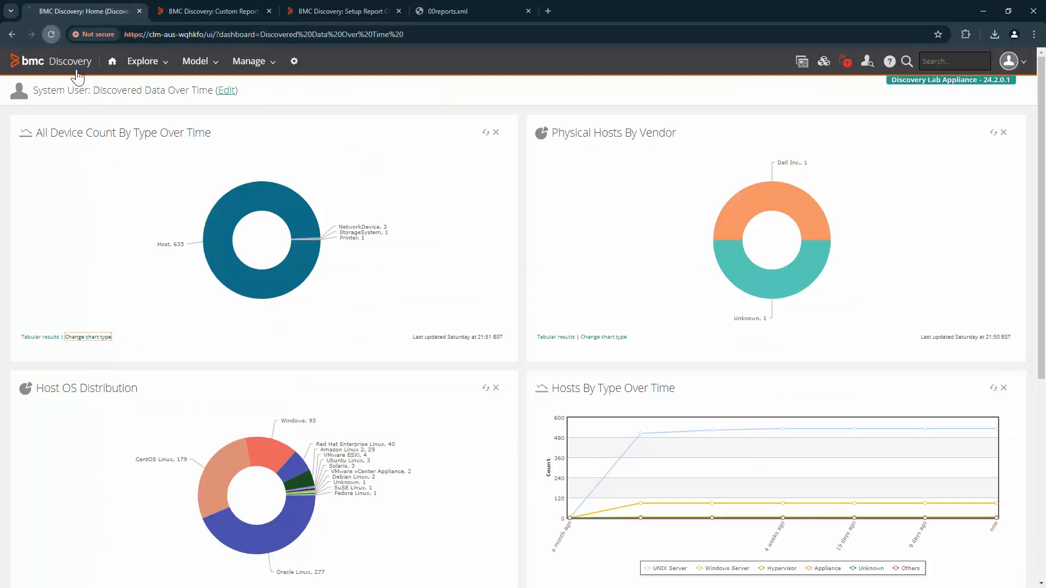
pyautogui.click(228, 91)
pyautogui.hotkey('ctrl', 'f')
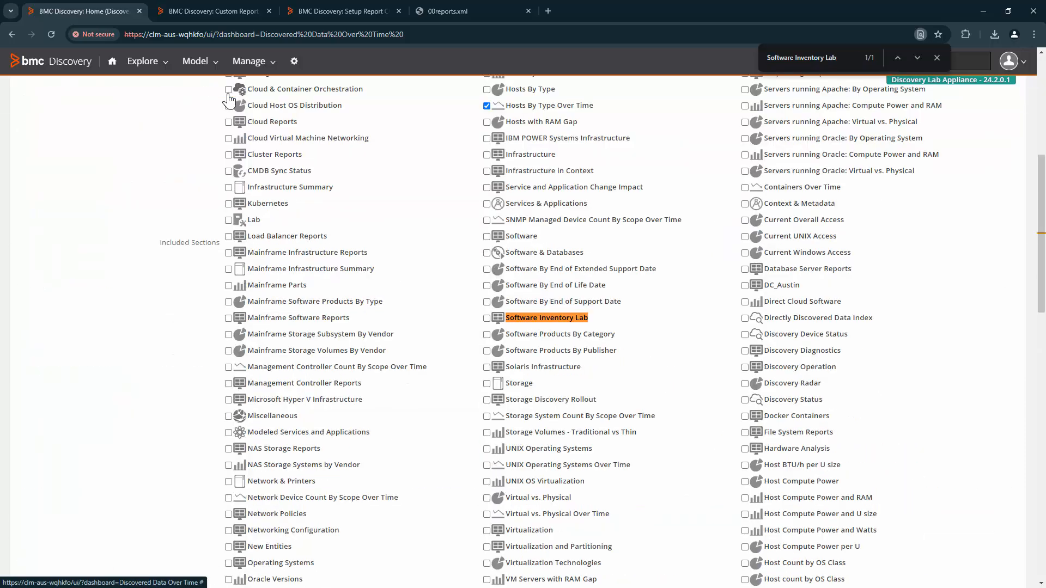
pyautogui.click(486, 319)
pyautogui.scroll(3, 997, 248)
pyautogui.scroll(3, 997, 248)
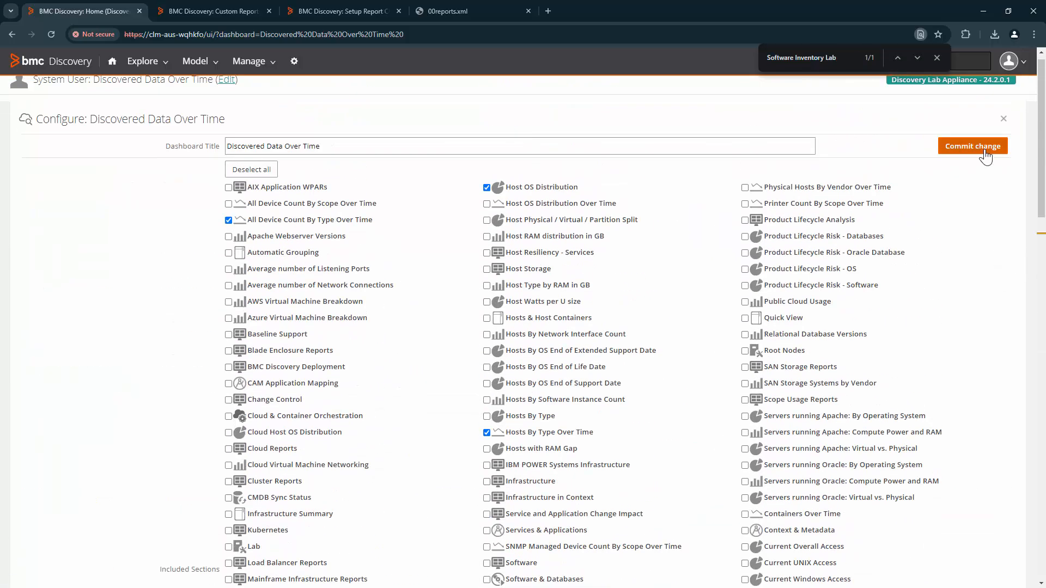
pyautogui.click(1002, 120)
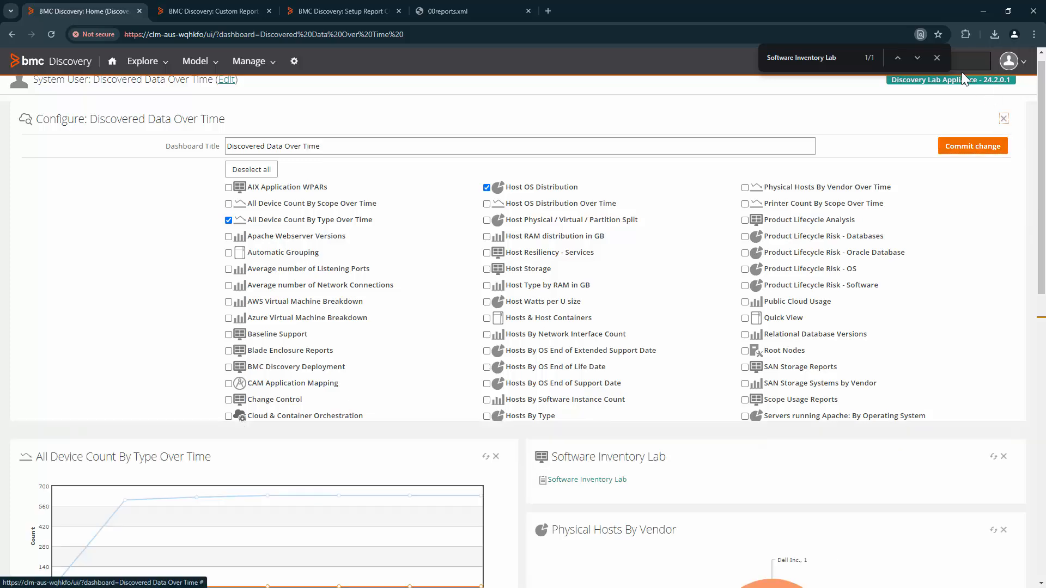
pyautogui.click(936, 58)
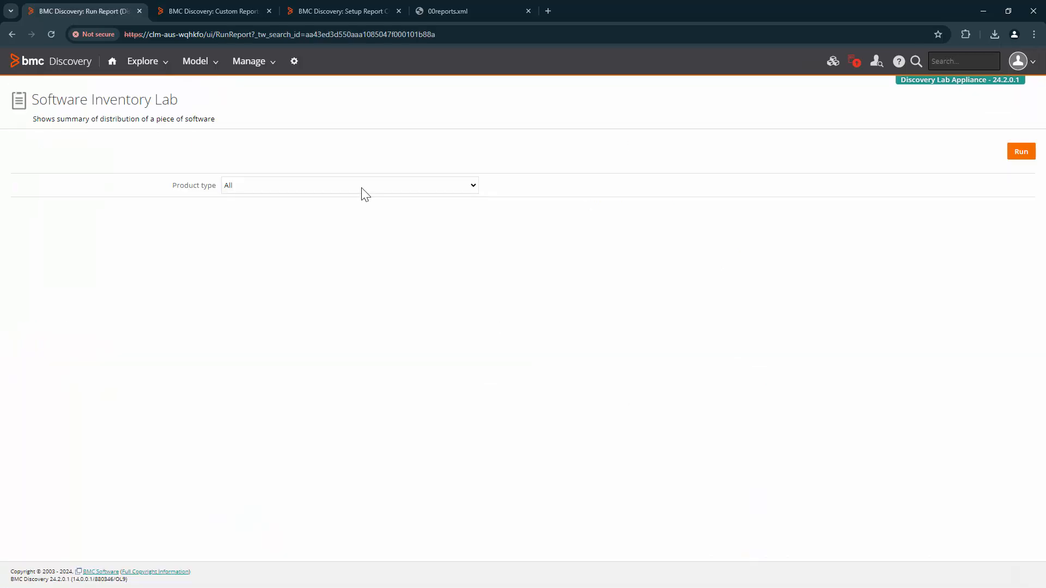
# - Run the Software Inventory Lab report with BMC Discovery as the product type
pyautogui.click(361, 191)
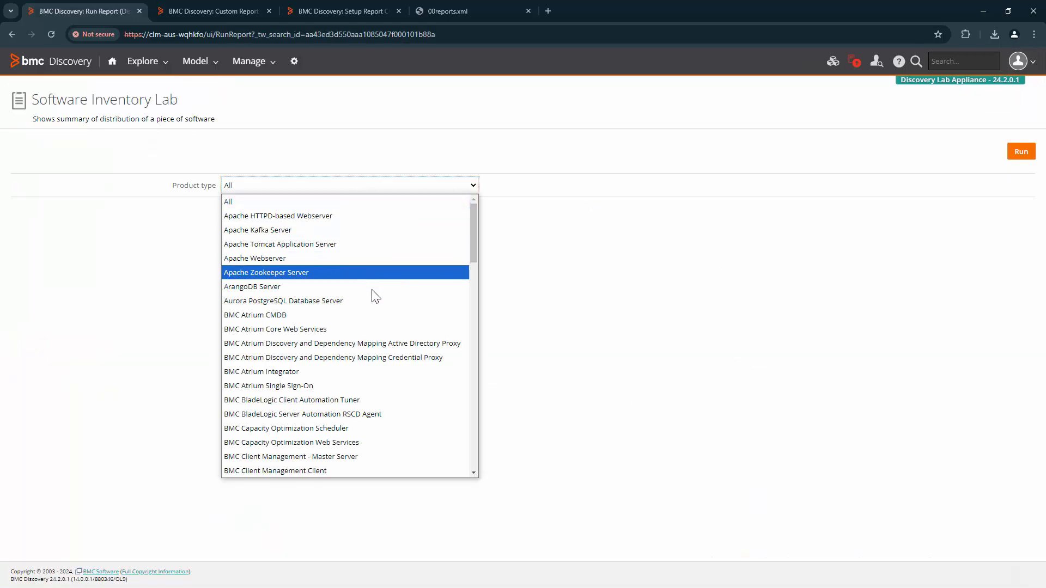
pyautogui.scroll(-2, 375, 297)
pyautogui.click(398, 372)
pyautogui.click(1027, 157)
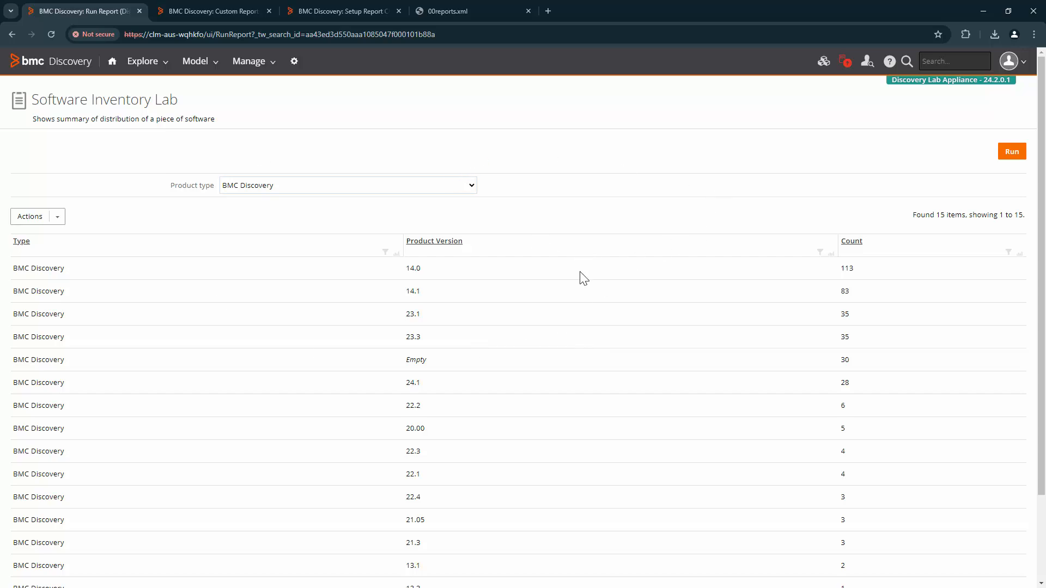
# - Open the product type choices of the Software Inventory Lab report
pyautogui.click(336, 187)
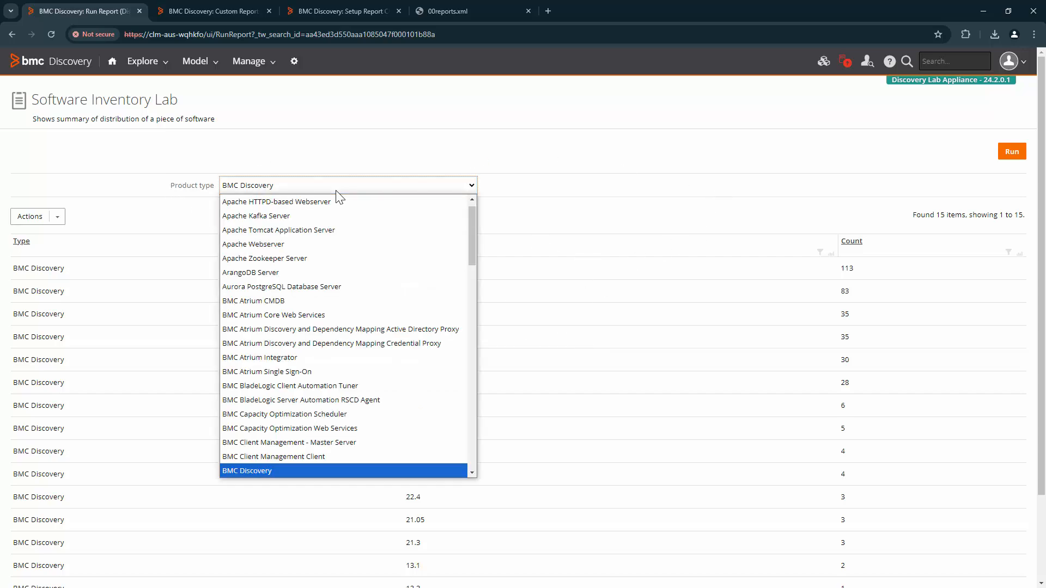